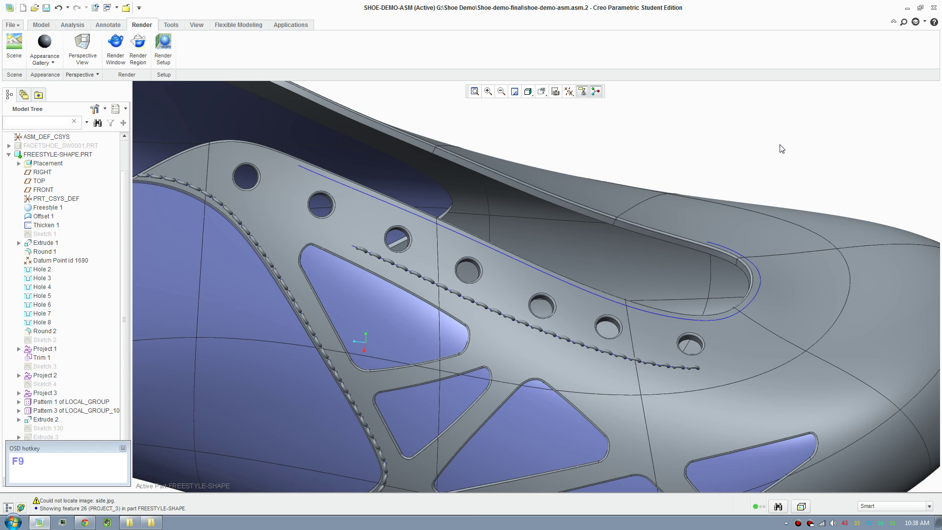
Step: Orbit and zoom around the shoe to inspect the stitch row and eyelet holes
middle_click_drag(731, 152, 734, 145)
scroll(547, 349, "down", 2)
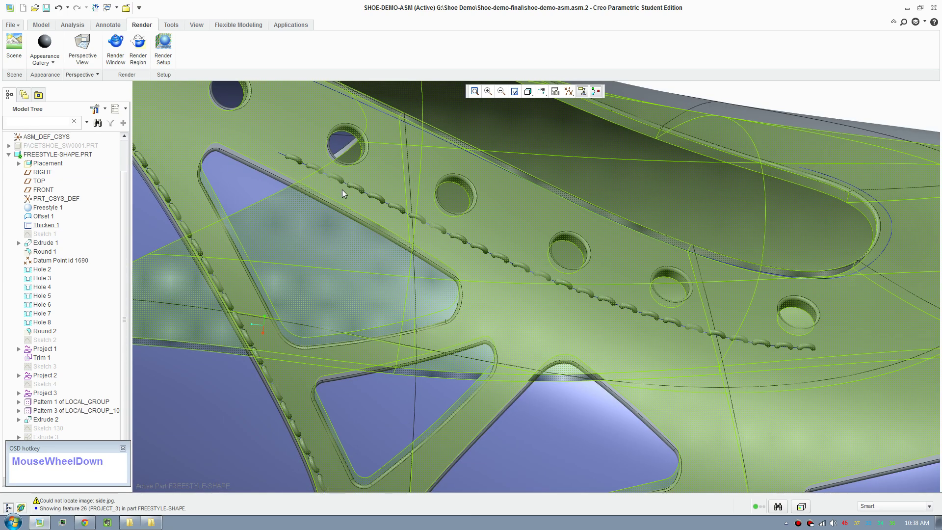
scroll(586, 307, "up", 4)
middle_click_drag(707, 304, 625, 255)
scroll(608, 293, "down", 2)
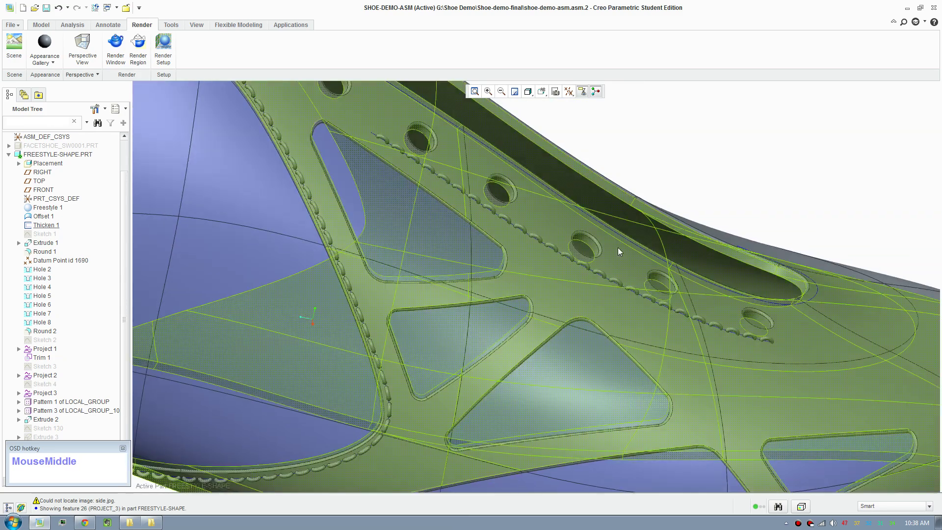
scroll(658, 197, "down", 2)
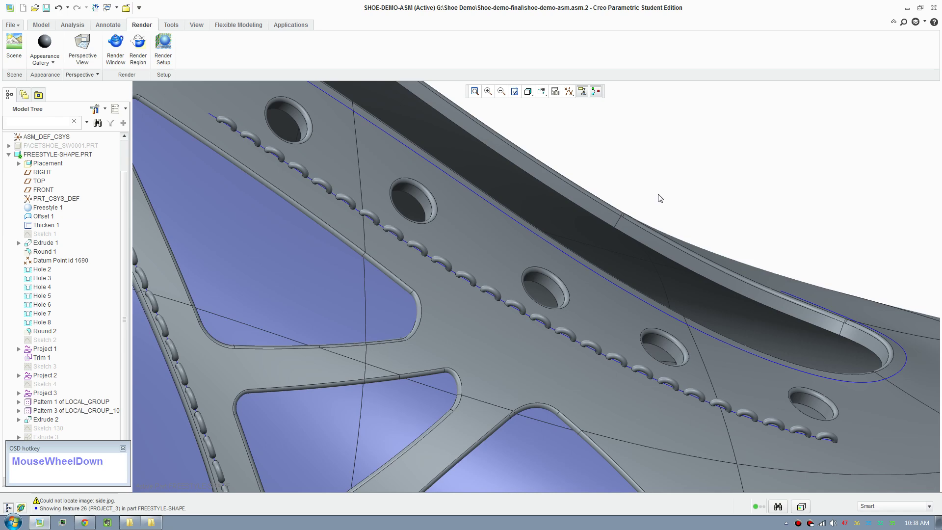
middle_click_drag(658, 197, 643, 203)
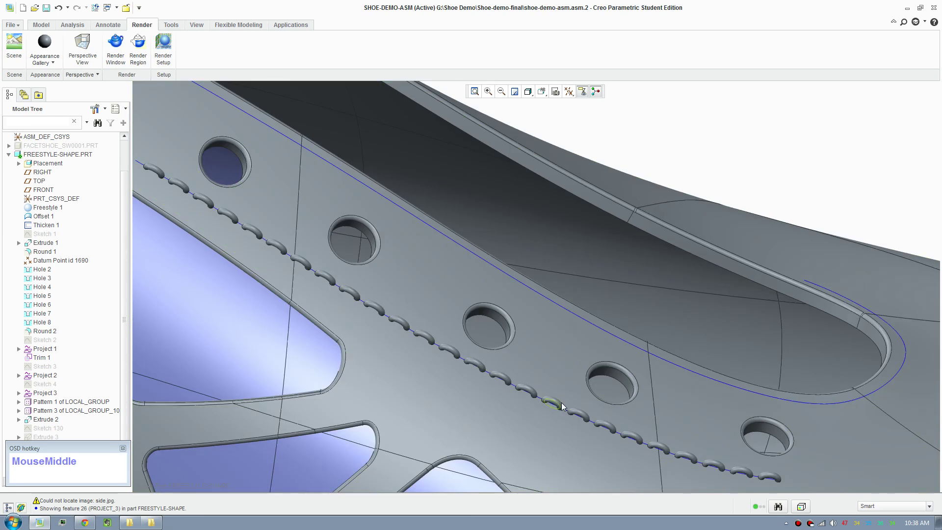
scroll(593, 357, "up", 2)
middle_click_drag(592, 357, 665, 201)
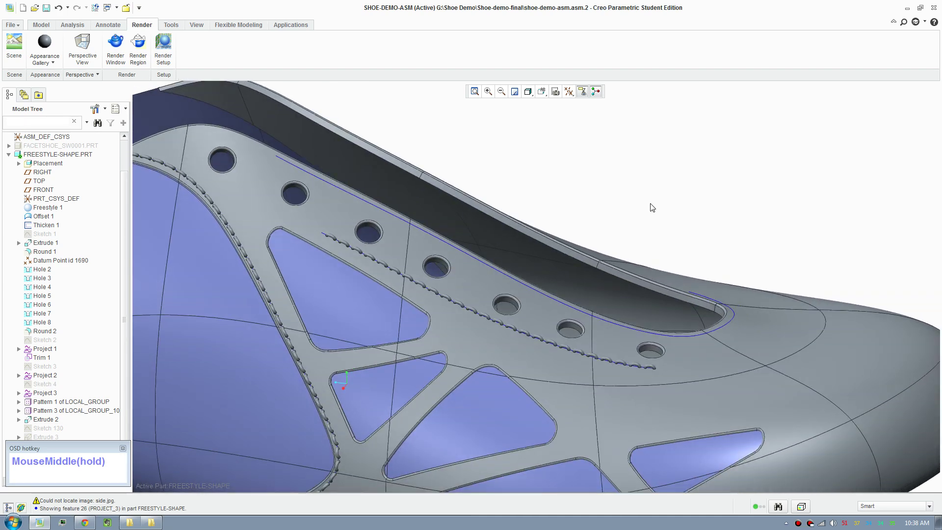
scroll(473, 347, "down", 4)
scroll(458, 275, "up", 2)
middle_click_drag(458, 276, 373, 246)
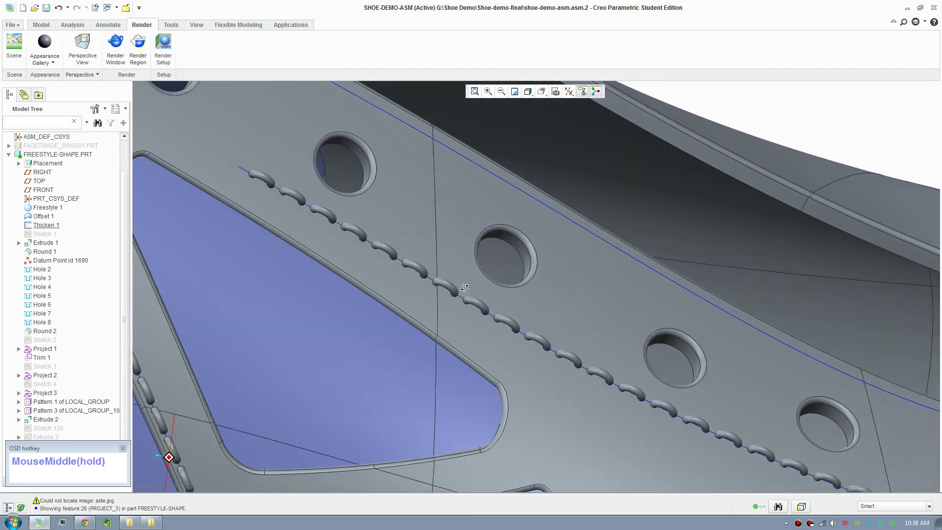
scroll(383, 237, "up", 3)
middle_click_drag(387, 233, 395, 230)
scroll(396, 231, "up", 1)
scroll(395, 227, "up", 1)
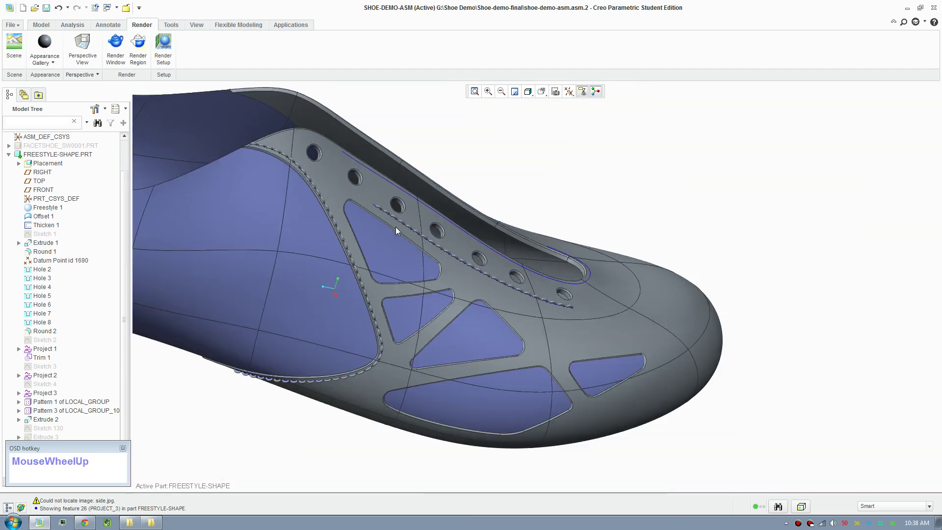
scroll(379, 361, "down", 3)
middle_click_drag(362, 378, 402, 349)
scroll(441, 296, "down", 5)
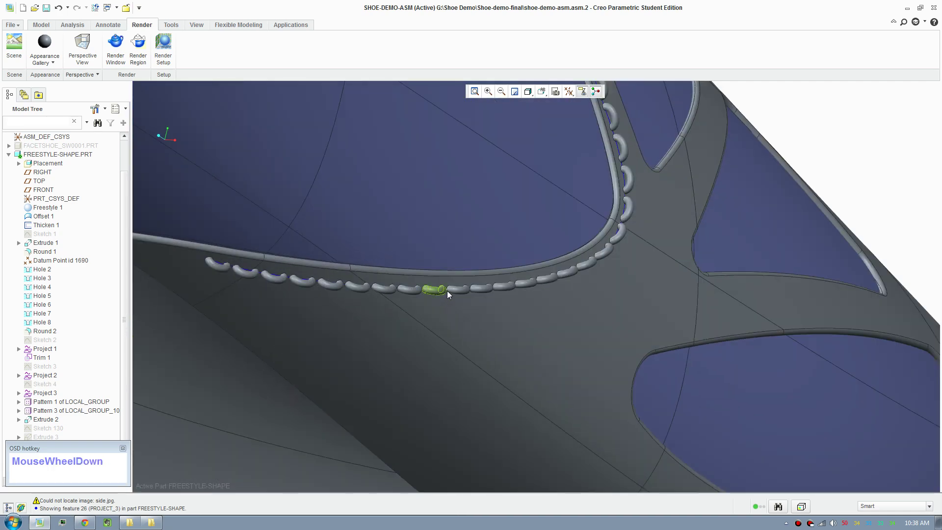
scroll(447, 291, "up", 3)
middle_click_drag(493, 284, 416, 340)
scroll(438, 339, "up", 5)
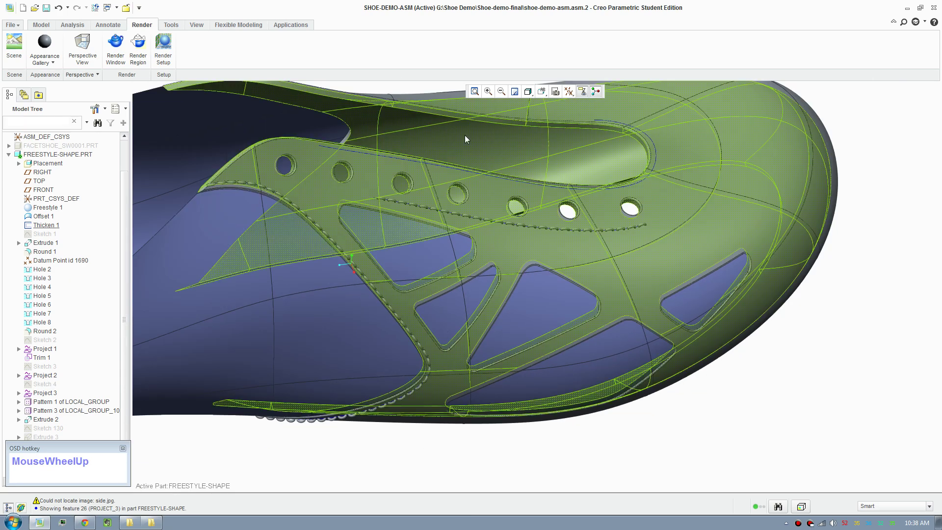
scroll(536, 279, "down", 3)
scroll(597, 186, "up", 2)
scroll(603, 176, "down", 3)
middle_click_drag(605, 172, 598, 171)
Step: From the Model tab, start a Datum Point and pick the projected eyelet curve
left_click(47, 26)
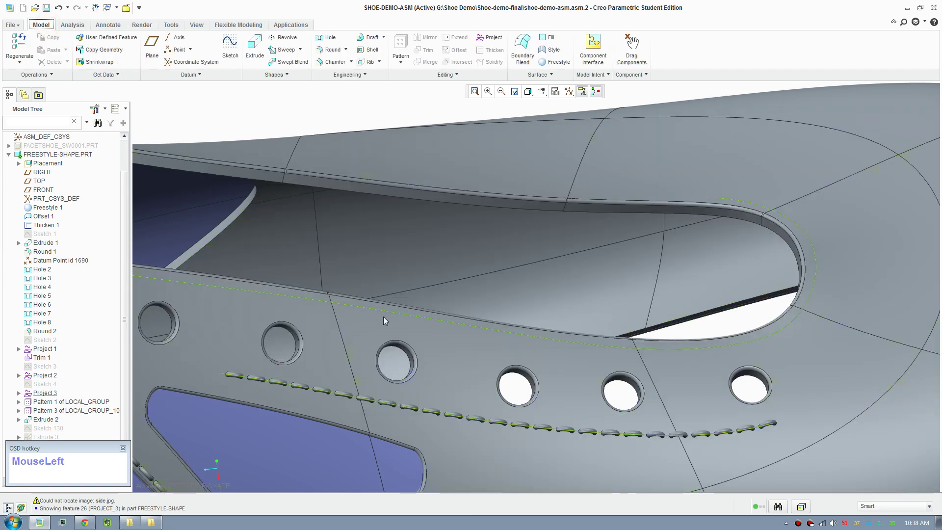
scroll(581, 341, "up", 2)
mouse_move(585, 342)
middle_mouse_down()
mouse_move(759, 243)
mouse_move(766, 149)
mouse_move(725, 134)
middle_mouse_up()
middle_click_drag(502, 220, 516, 222, "shift")
scroll(410, 185, "down", 3)
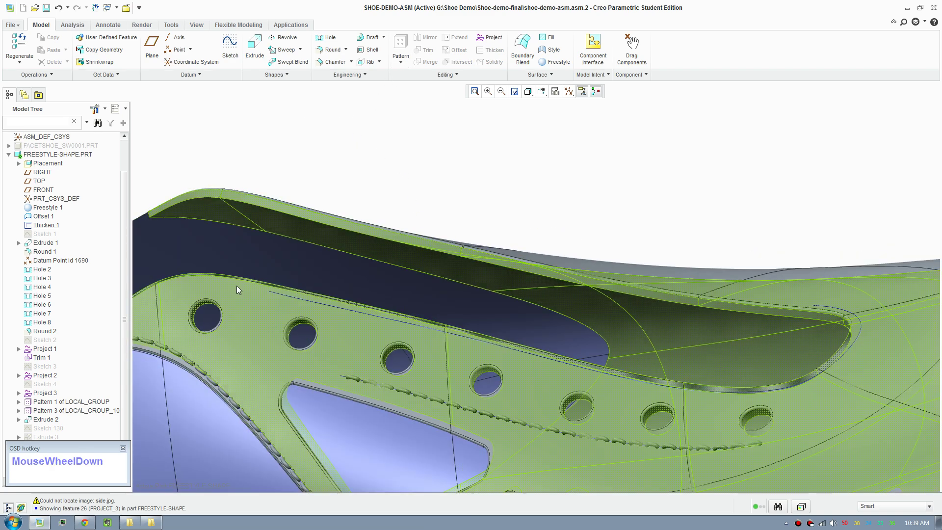
left_click(176, 50)
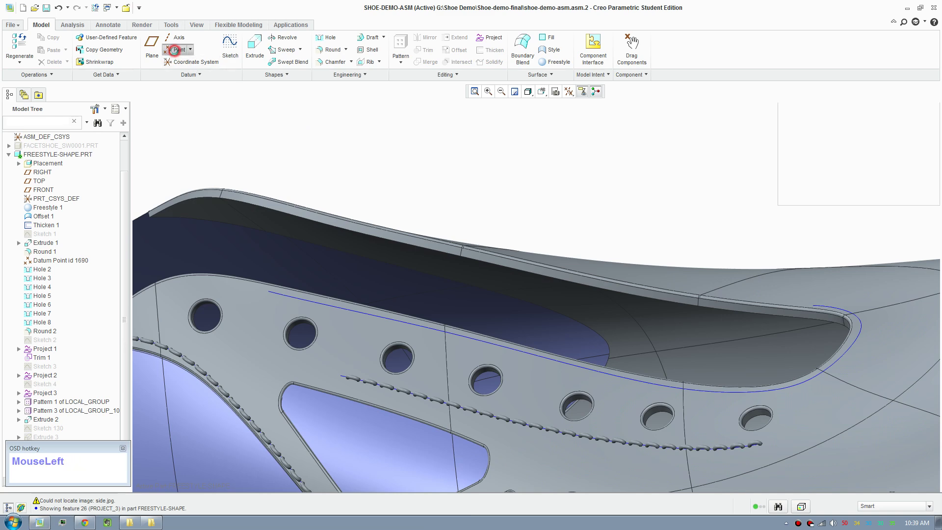
scroll(292, 305, "down", 2)
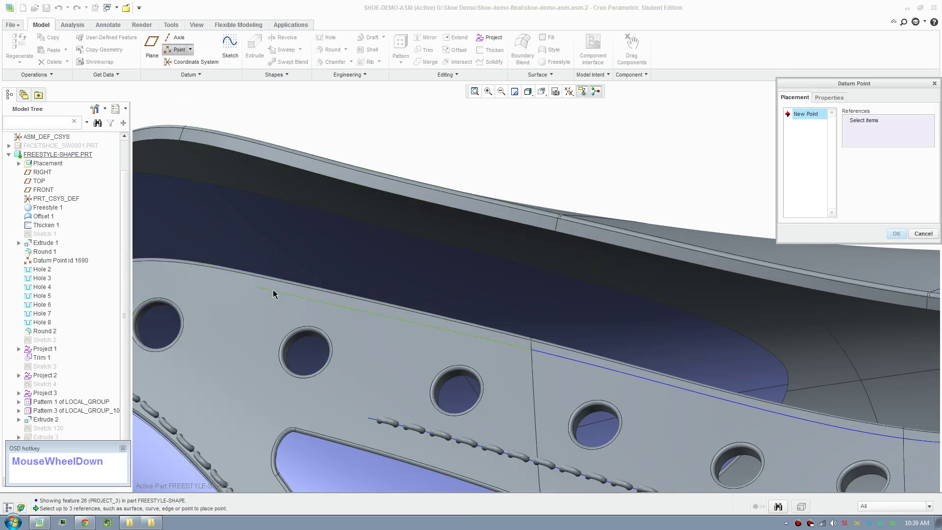
left_click(274, 292)
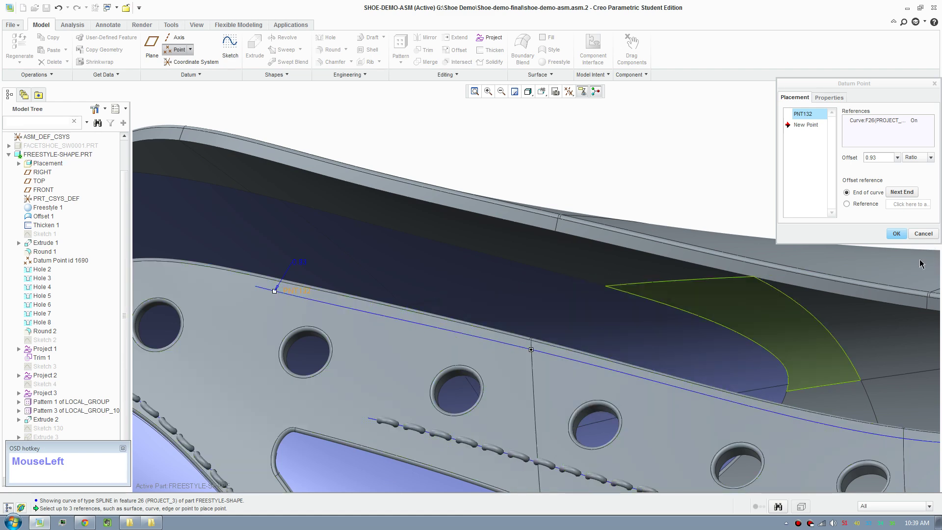
Step: Discard the misplaced point and restart it on the whole composite eyelet curve
left_click(923, 233)
left_click(449, 273)
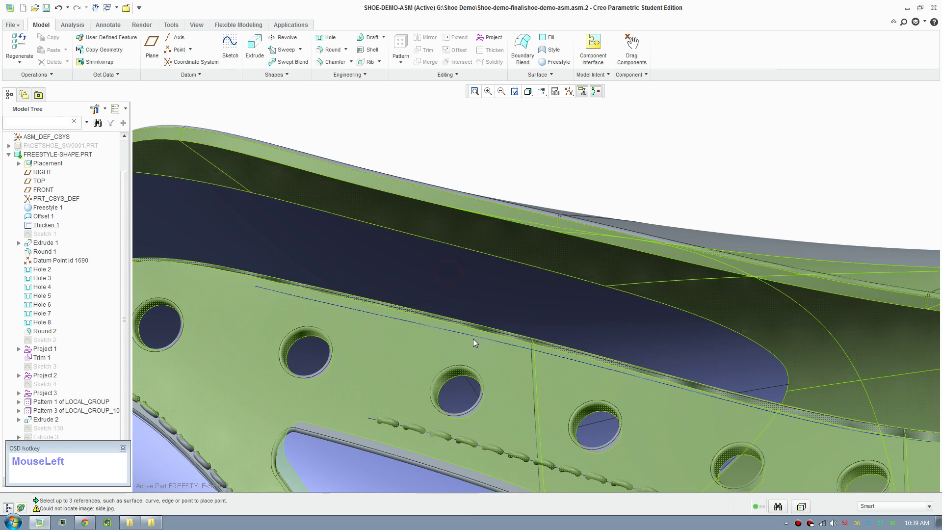
left_click(169, 50)
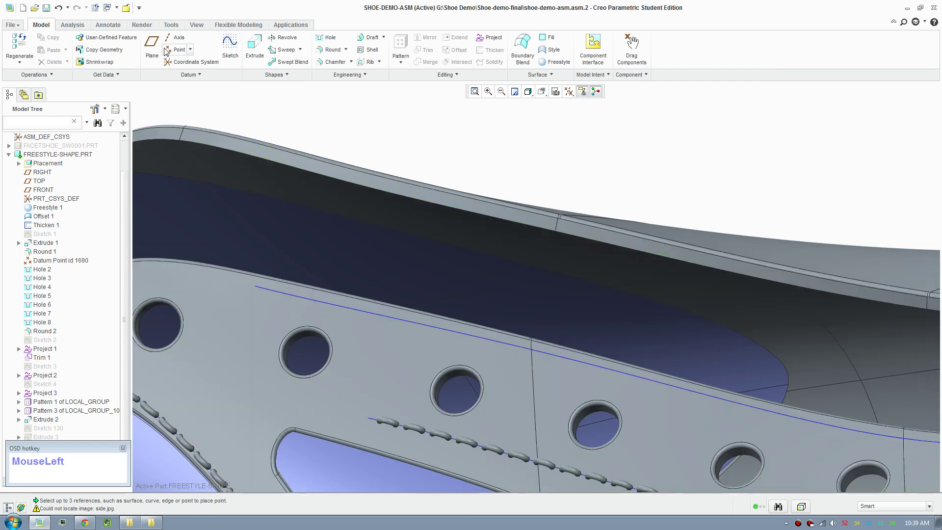
right_click(419, 325)
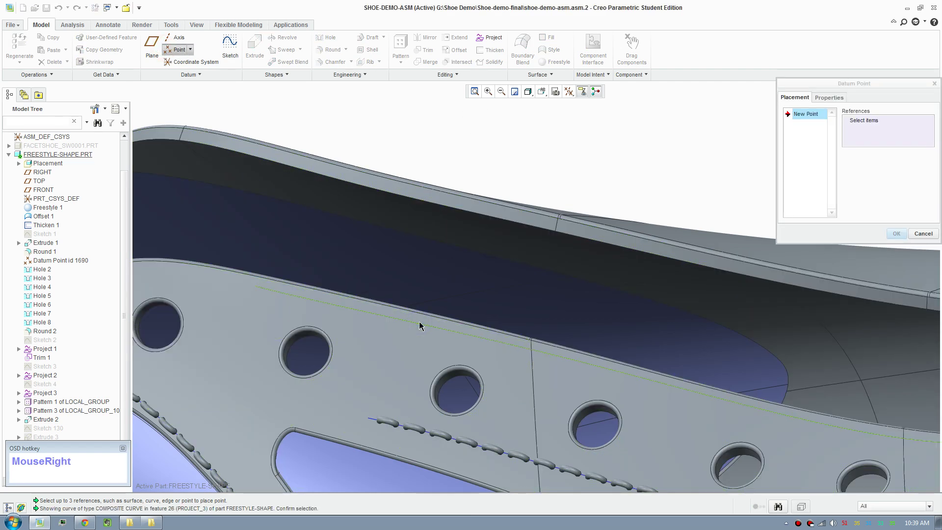
left_click(419, 325)
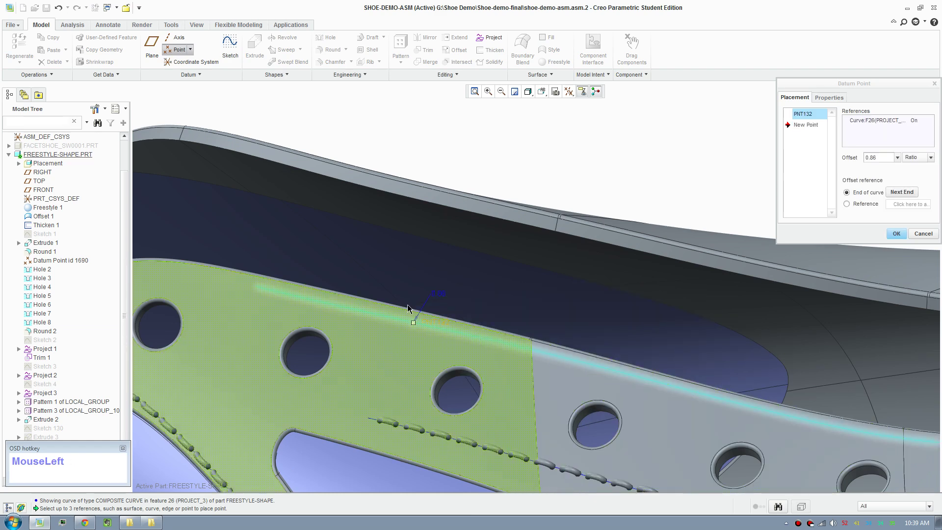
Step: Change the point's offset ratio from 0.86 to 0.01 and create PNT132
scroll(498, 231, "up", 2)
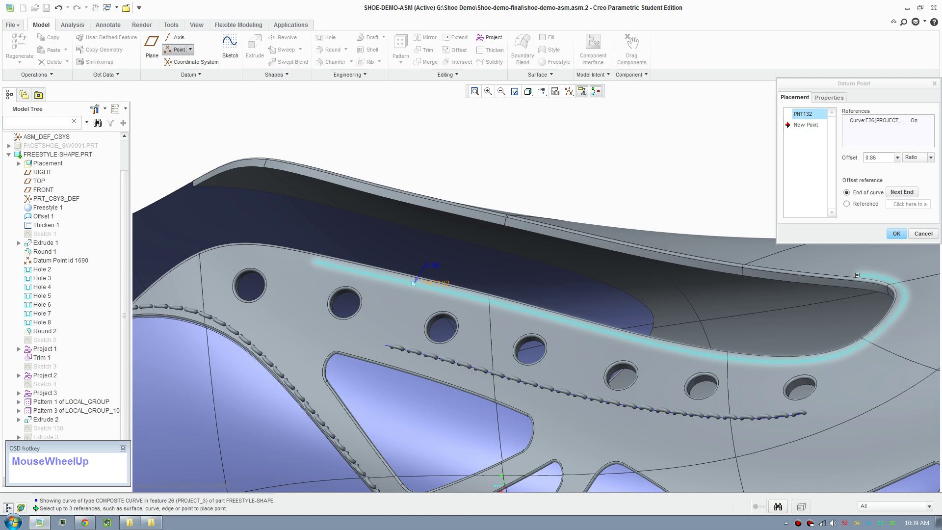
left_click(888, 158)
double_click(883, 158)
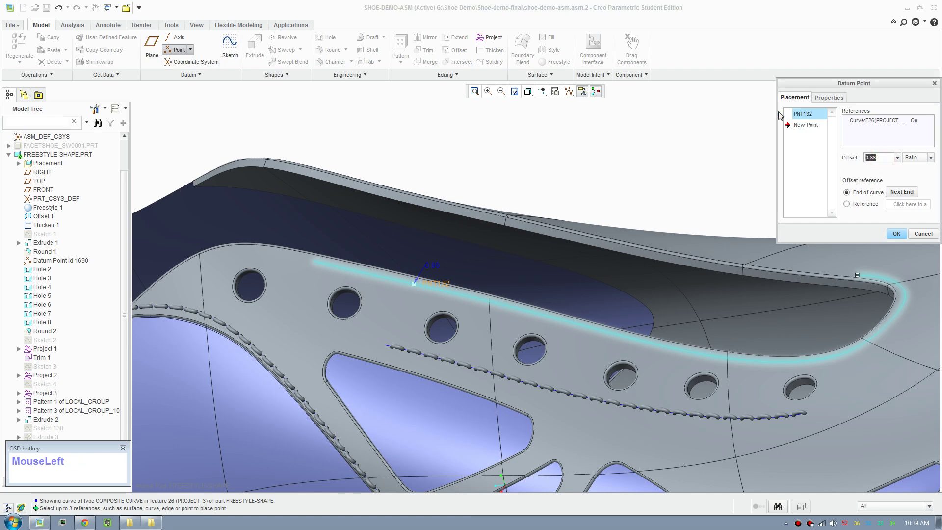
scroll(379, 290, "down", 3)
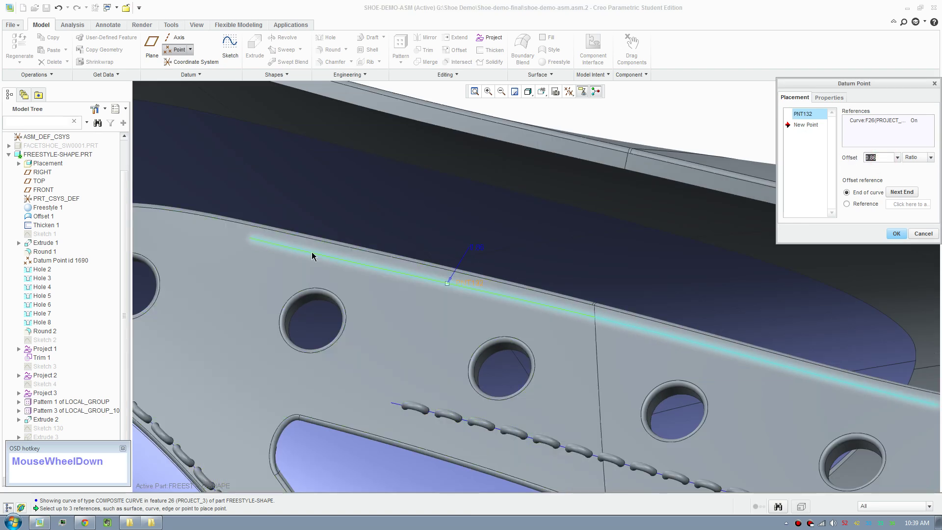
scroll(513, 281, "up", 1)
type("0.01")
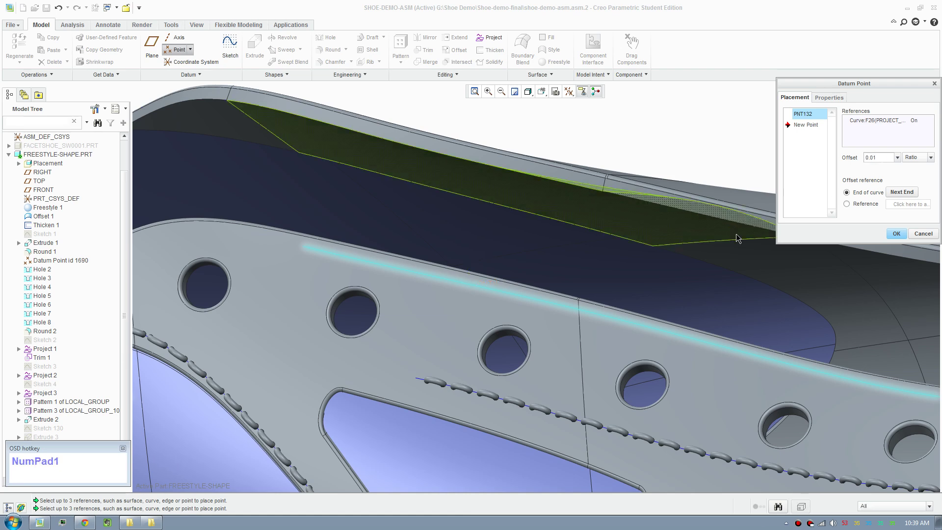
scroll(614, 256, "up", 3)
middle_click_drag(614, 255, 756, 328)
scroll(736, 319, "down", 3)
scroll(736, 320, "up", 3)
scroll(789, 354, "down", 4)
scroll(633, 346, "up", 4)
middle_click_drag(660, 352, 755, 431)
scroll(617, 431, "down", 2)
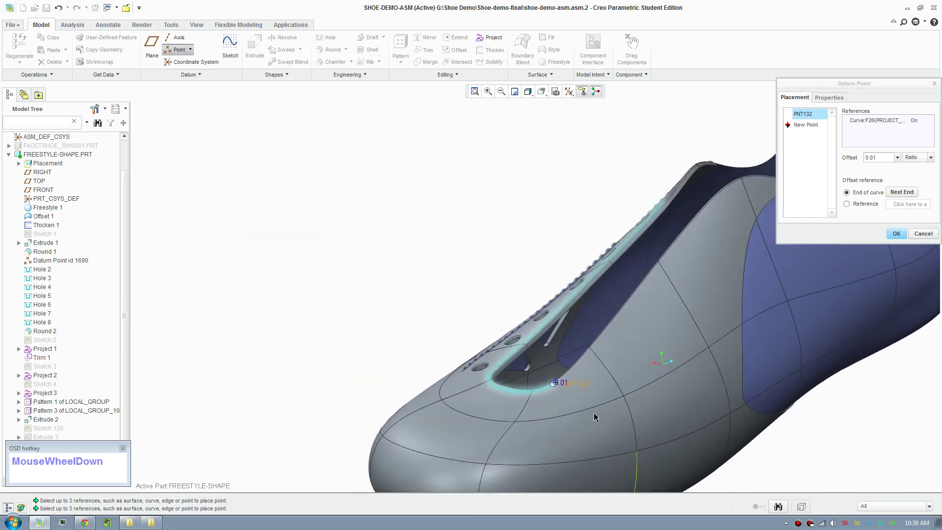
scroll(476, 372, "down", 3)
scroll(614, 379, "down", 2)
scroll(617, 375, "down", 2)
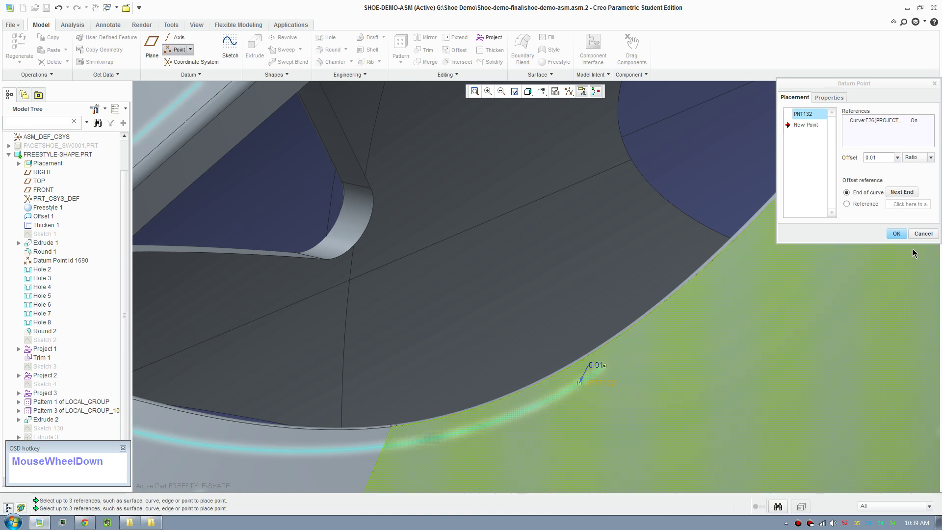
left_click(898, 233)
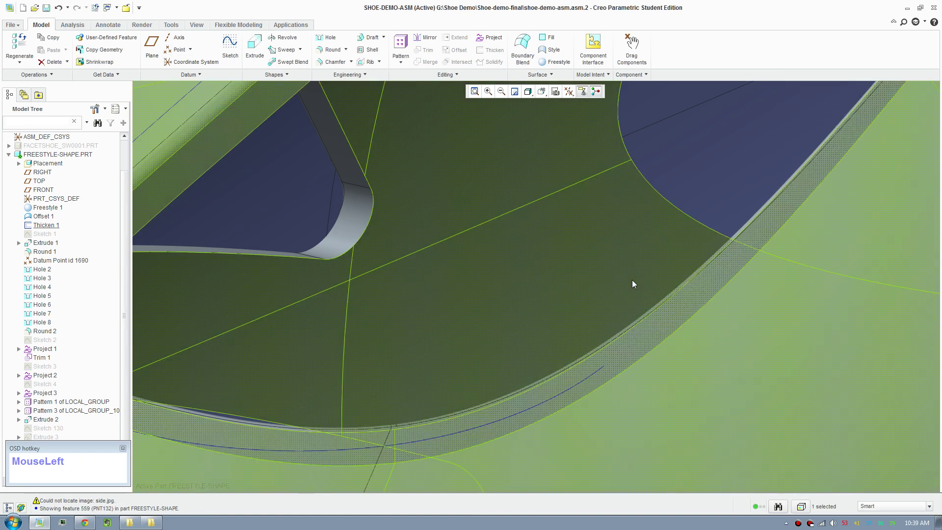
Step: Turn on datum point display in the model view
scroll(589, 120, "up", 4)
left_click(569, 91)
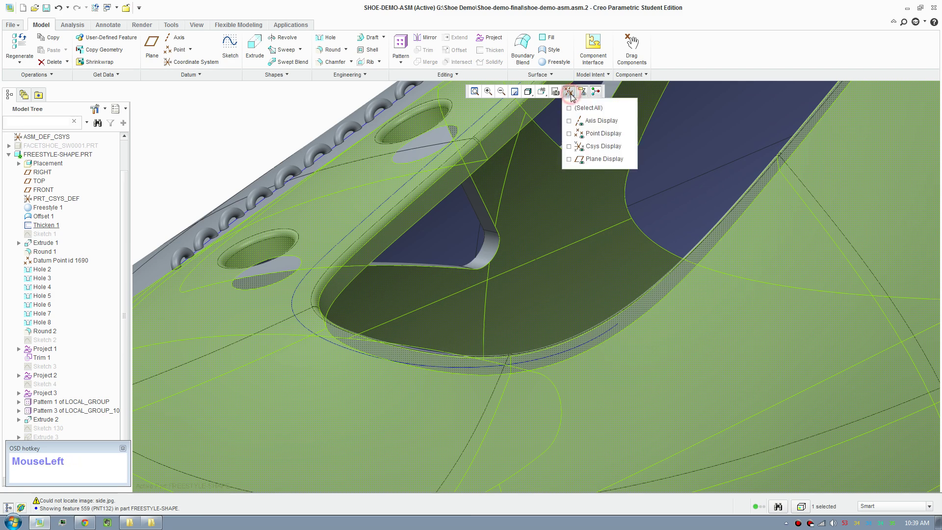
left_click(569, 134)
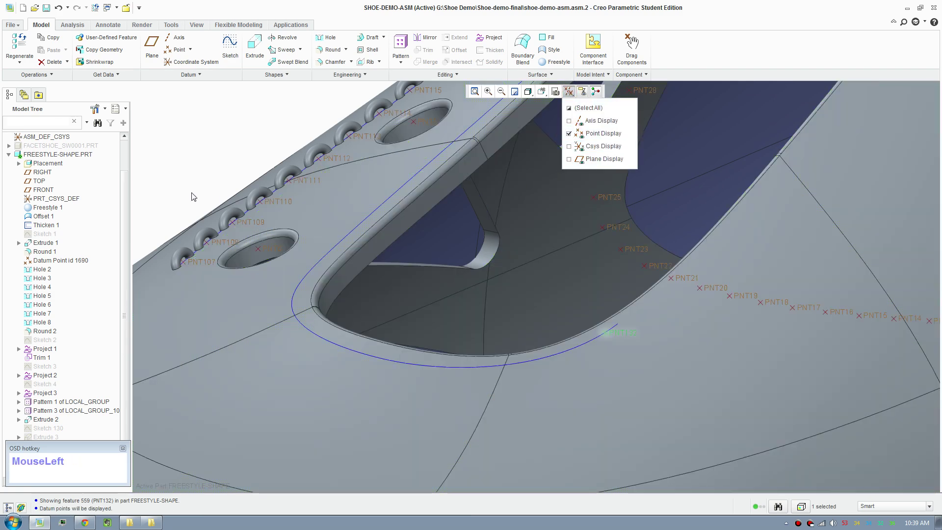
left_click(214, 151)
Step: Select datum point PNT132 and start a Pattern of it
middle_click_drag(459, 301, 399, 275)
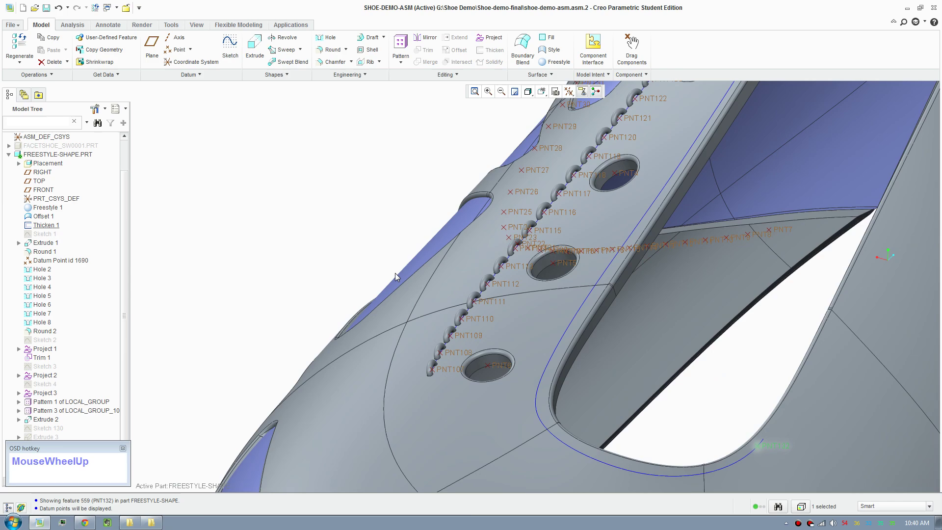
scroll(508, 332, "up", 3)
scroll(525, 330, "down", 3)
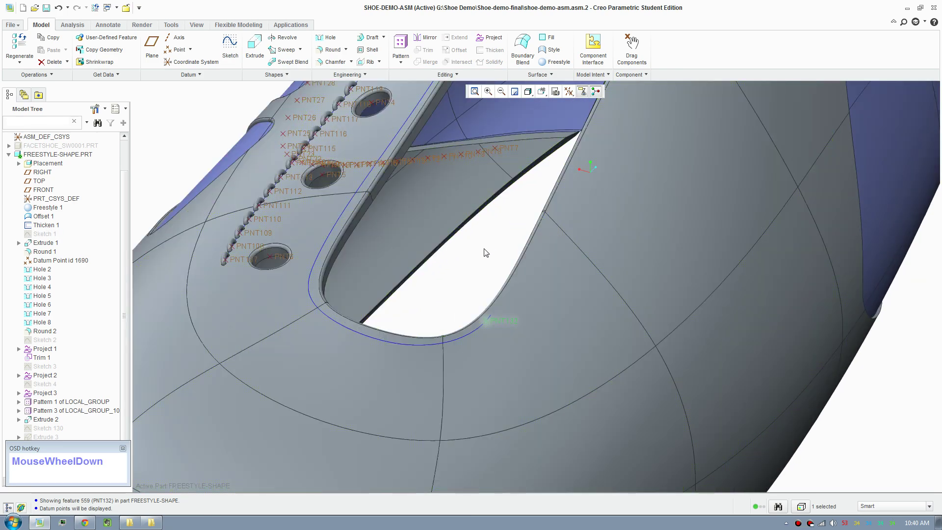
left_click(469, 265)
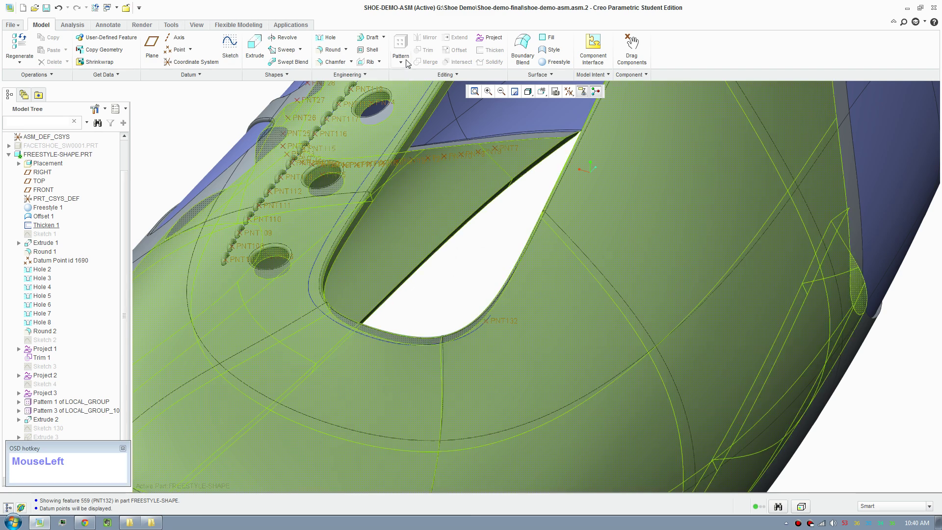
left_click(505, 322)
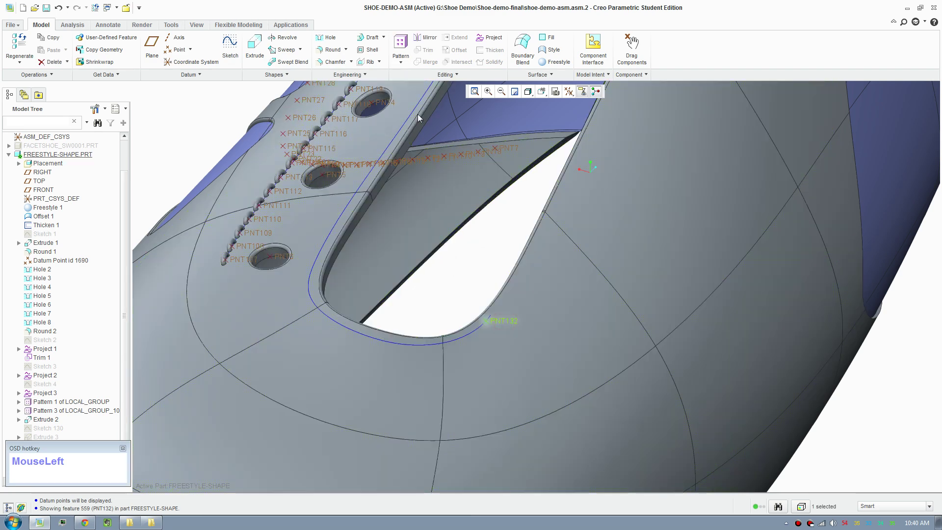
left_click(402, 45)
middle_click_drag(461, 208, 448, 193)
Step: Choose the point's 0.01 offset dimension as the pattern's varying dimension
left_click(423, 251)
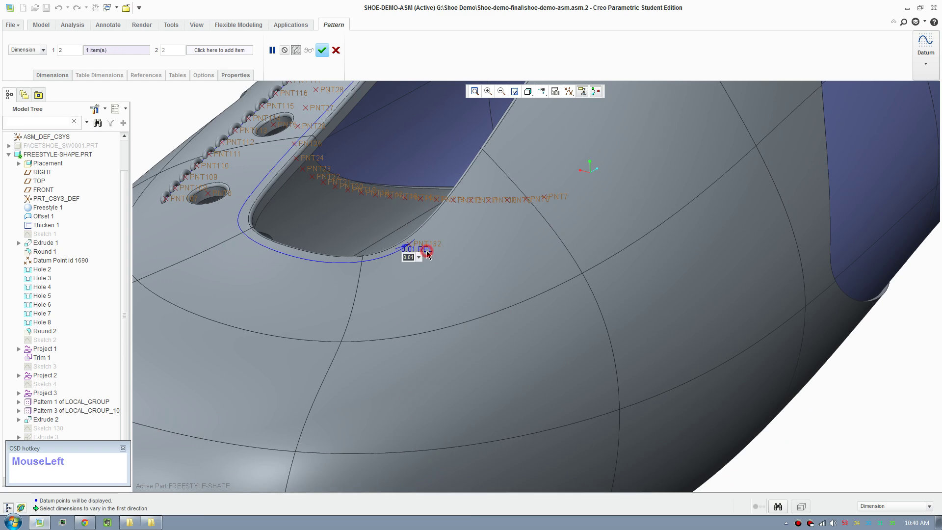
scroll(422, 255, "down", 2)
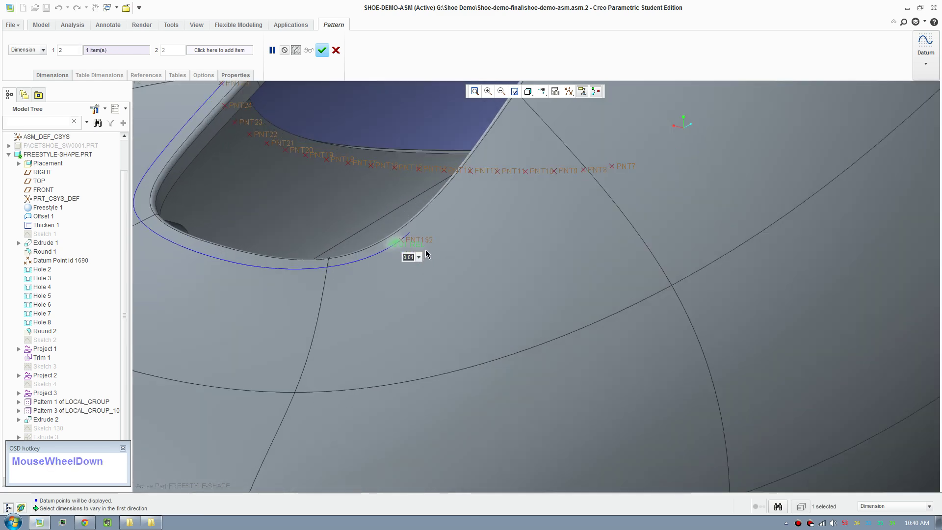
scroll(470, 237, "up", 3)
scroll(443, 207, "down", 3)
middle_click(441, 220)
middle_click_drag(442, 220, 485, 315)
left_click(468, 315)
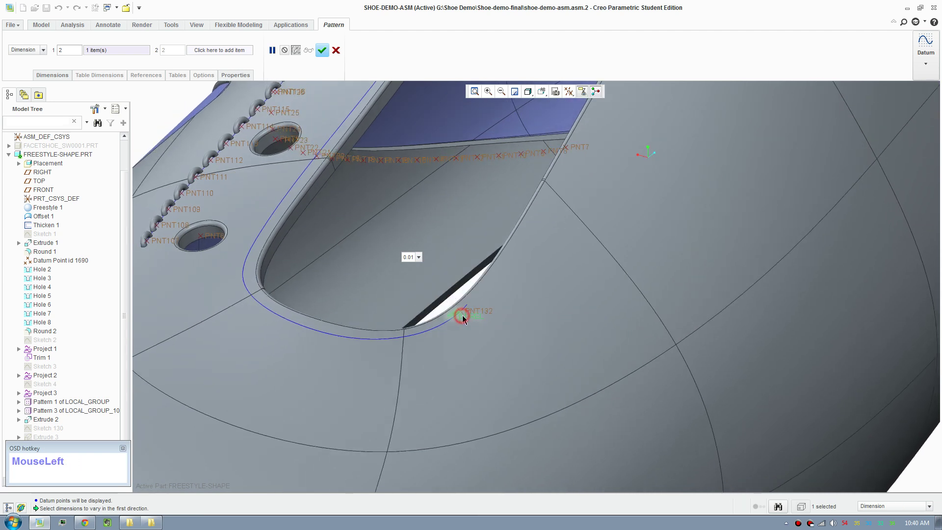
Step: Set the Direction 1 increment to 0.02 and the member count to 50
left_click(63, 75)
left_click(95, 112)
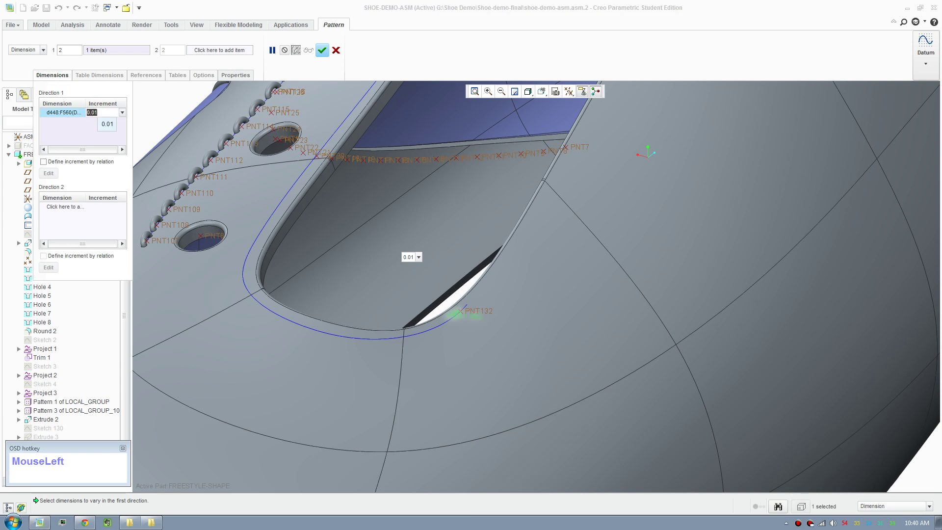
type("0.03")
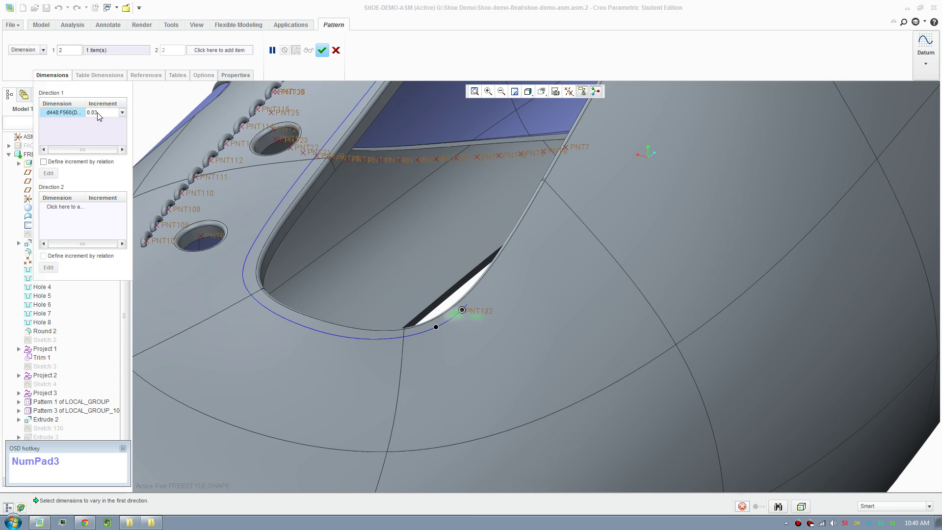
left_click(70, 51)
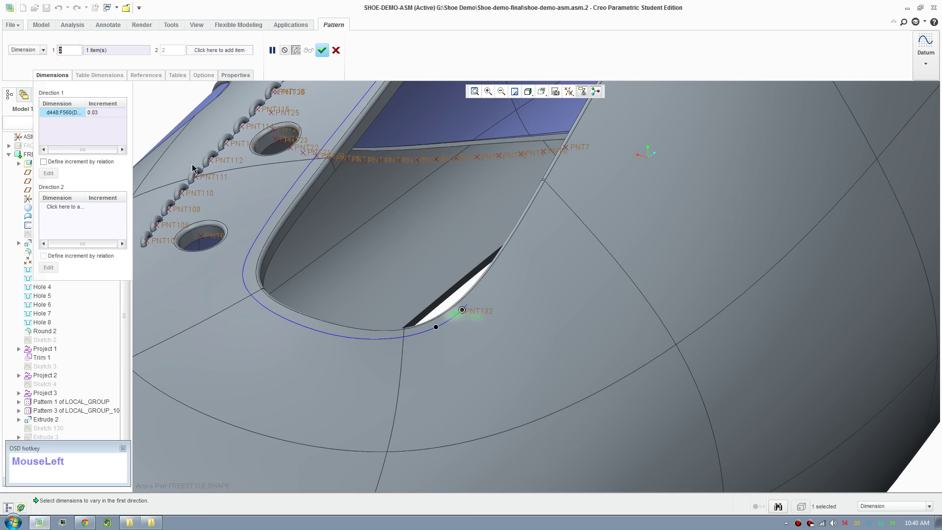
type("25")
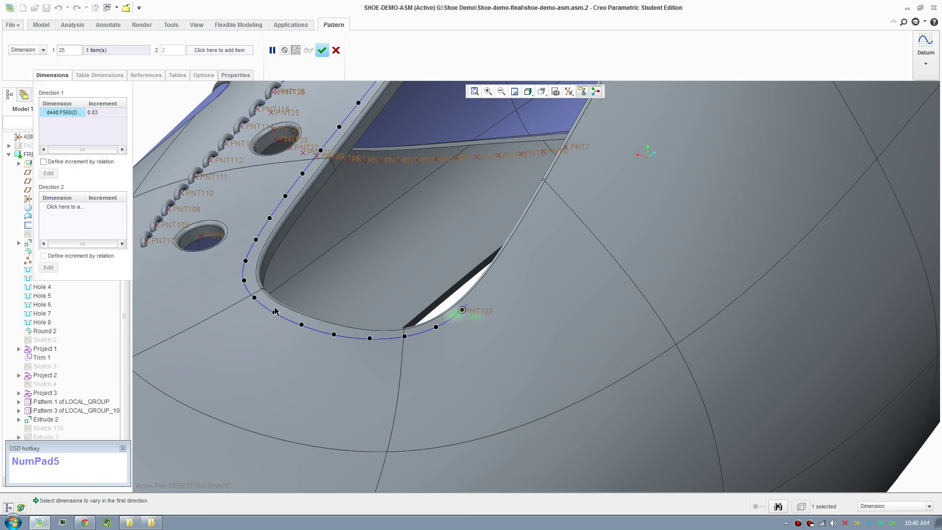
scroll(449, 334, "down", 3)
middle_click_drag(456, 301, 719, 329)
scroll(721, 333, "down", 5)
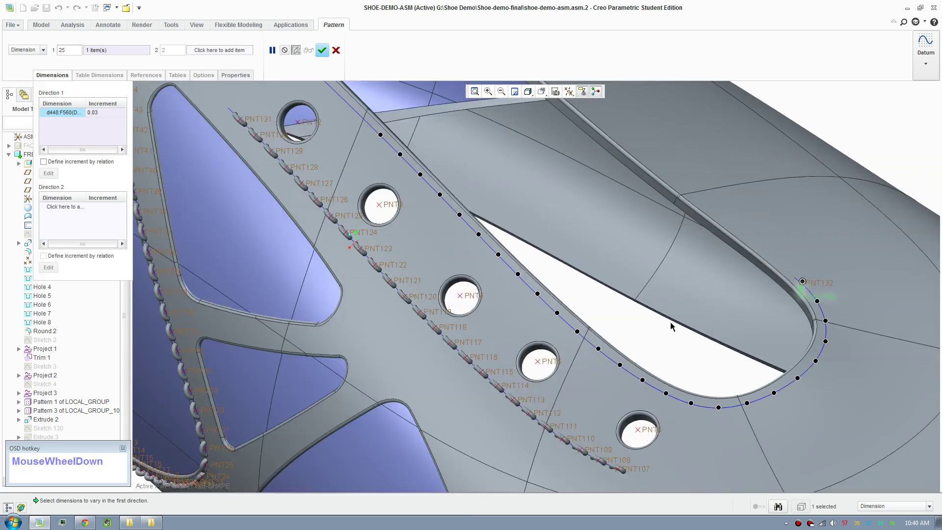
left_click_drag(82, 50, 76, 48)
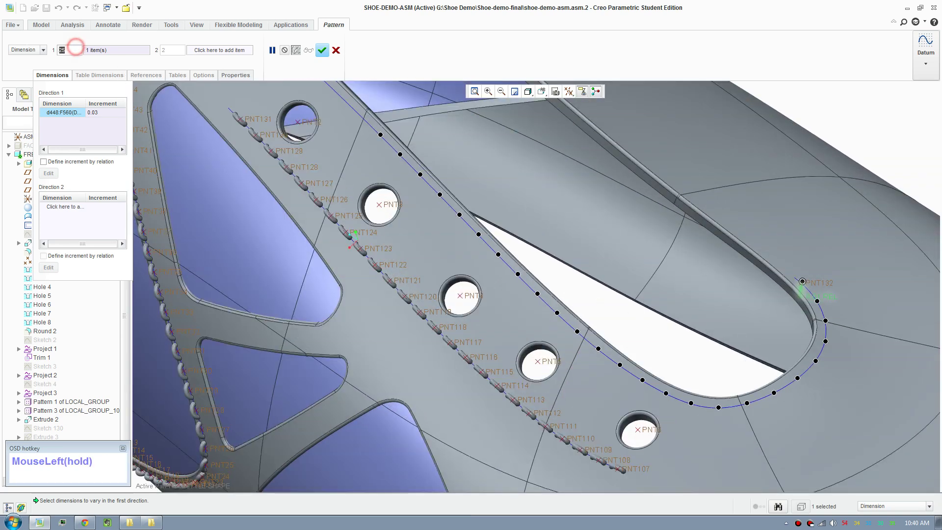
left_click(100, 108)
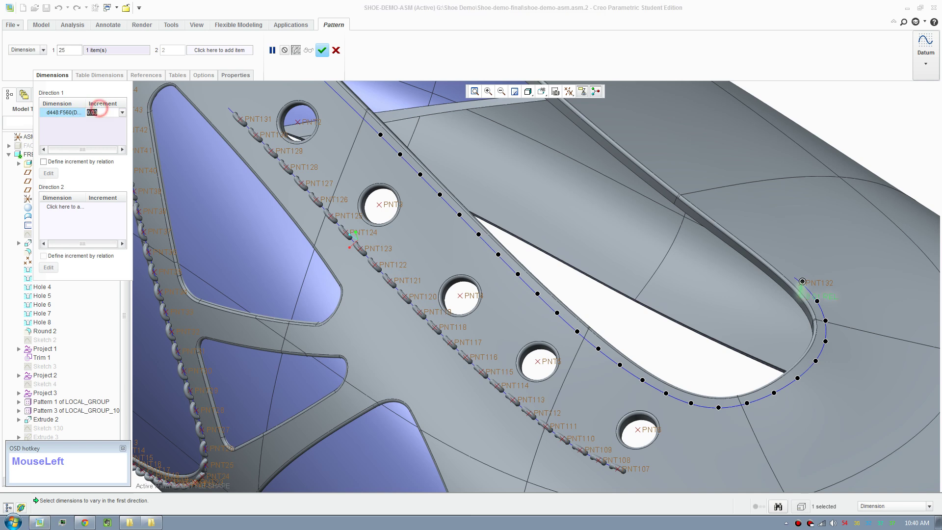
type("2")
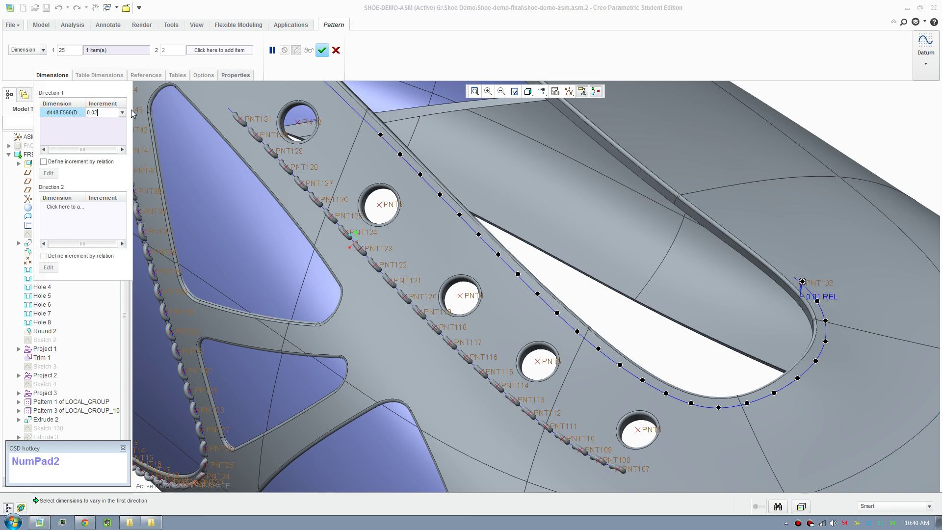
left_click_drag(73, 49, 55, 50)
type("45")
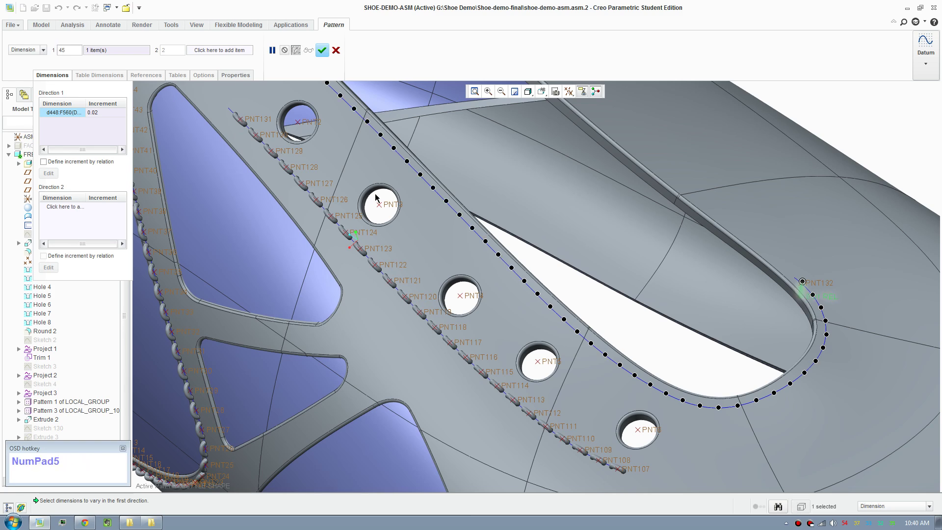
scroll(375, 198, "up", 2)
middle_click_drag(375, 198, 414, 271, "shift")
left_click_drag(68, 50, 31, 47)
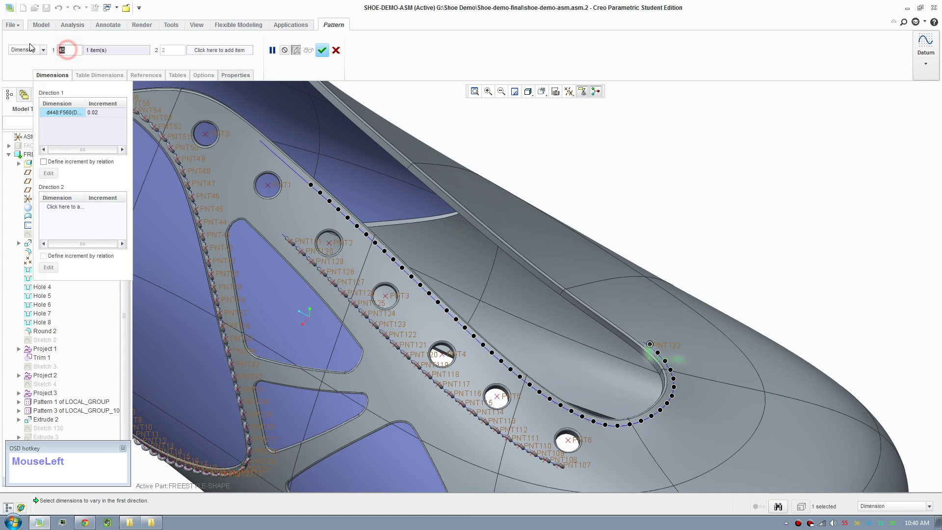
type("50")
key("Return")
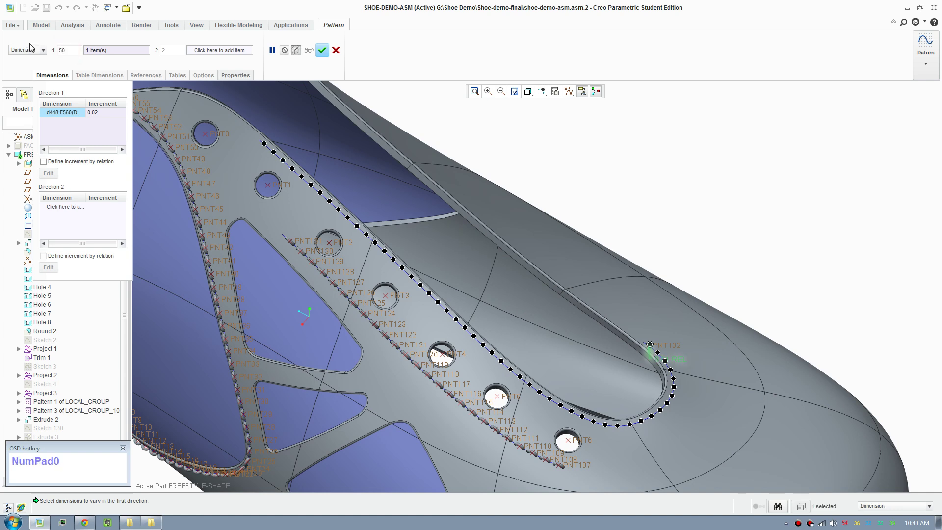
Step: Finish the 50-point pattern and inspect it along the slot curve
left_click(322, 50)
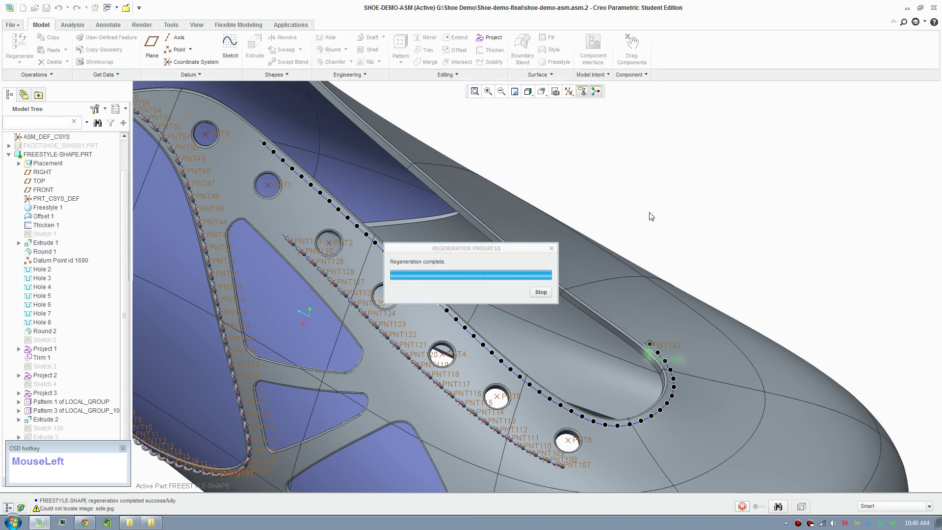
middle_click_drag(656, 210, 704, 298)
scroll(707, 314, "down", 3)
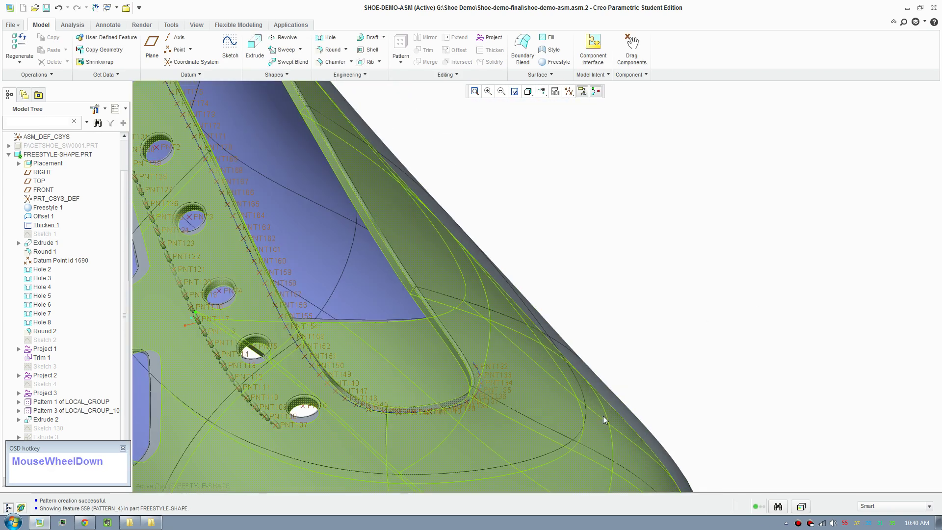
scroll(654, 359, "down", 3)
middle_click_drag(650, 356, 659, 261, "shift")
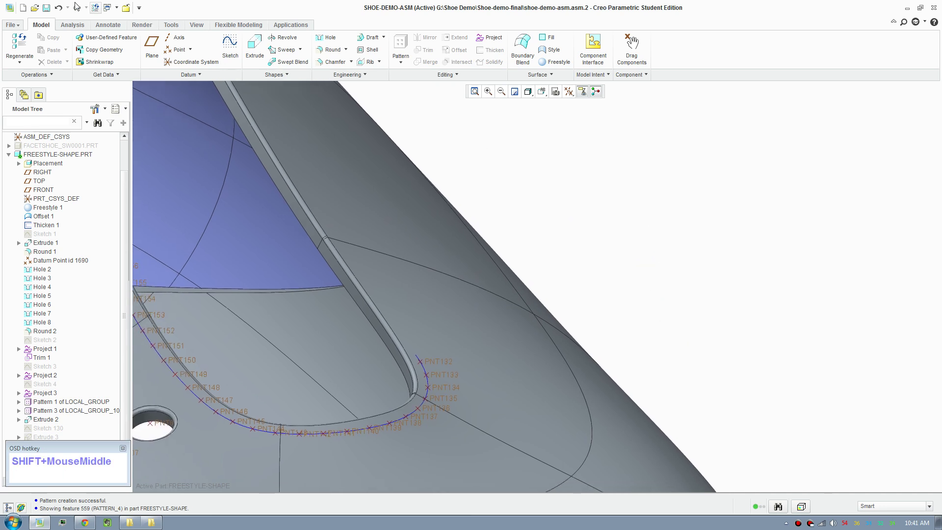
Step: Create a datum axis normal to the toe surface and through PNT132
left_click(178, 38)
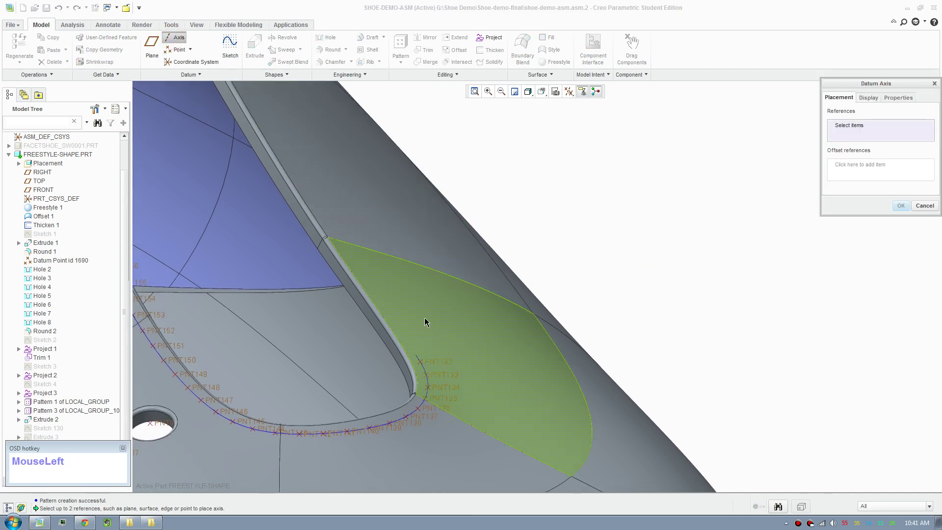
left_click(475, 351)
left_click(430, 362, "ctrl")
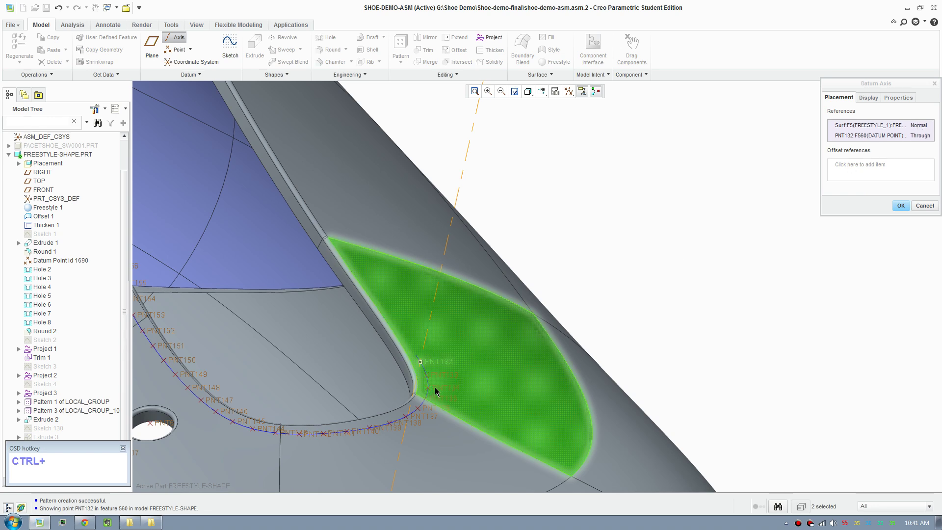
scroll(394, 395, "up", 2)
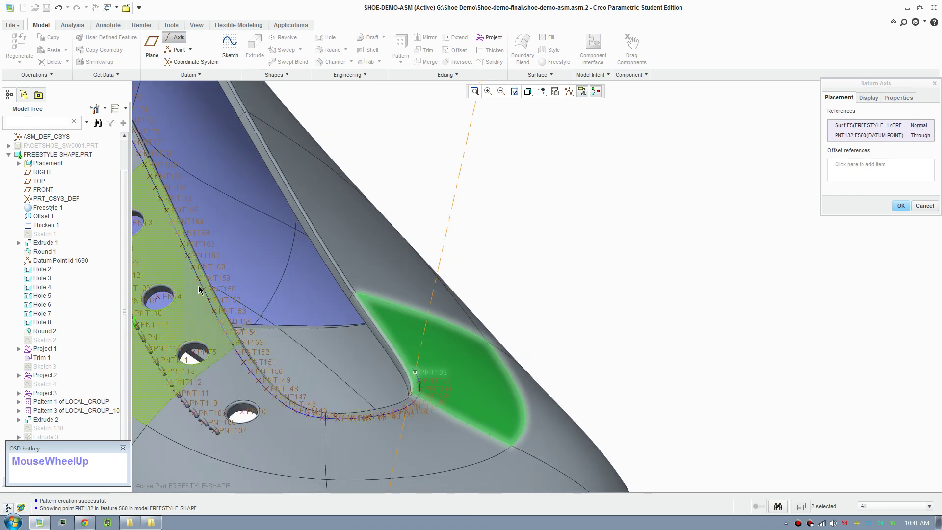
scroll(507, 344, "up", 1)
middle_click_drag(475, 333, 495, 332)
Step: Enable Adjust Outline, shorten the axis to length 10, and confirm axis A_261
left_click(870, 98)
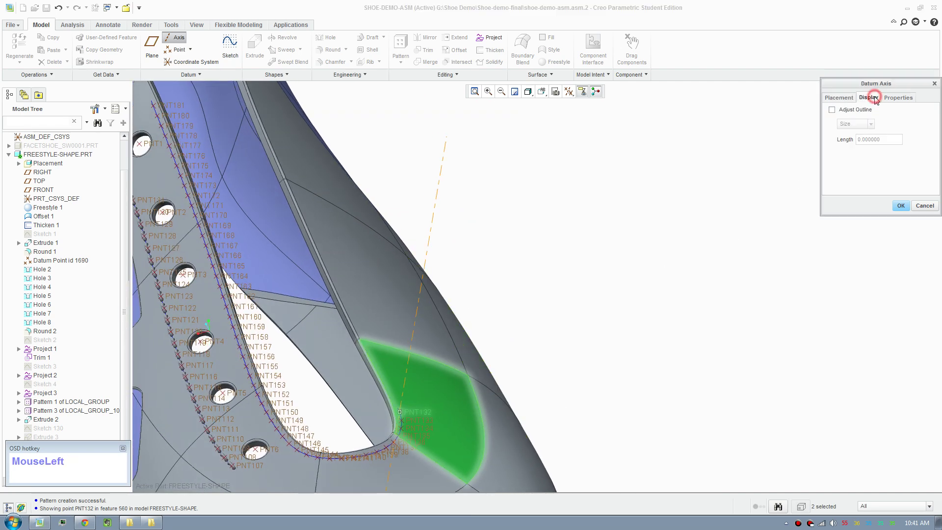
left_click(832, 110)
scroll(549, 273, "up", 1)
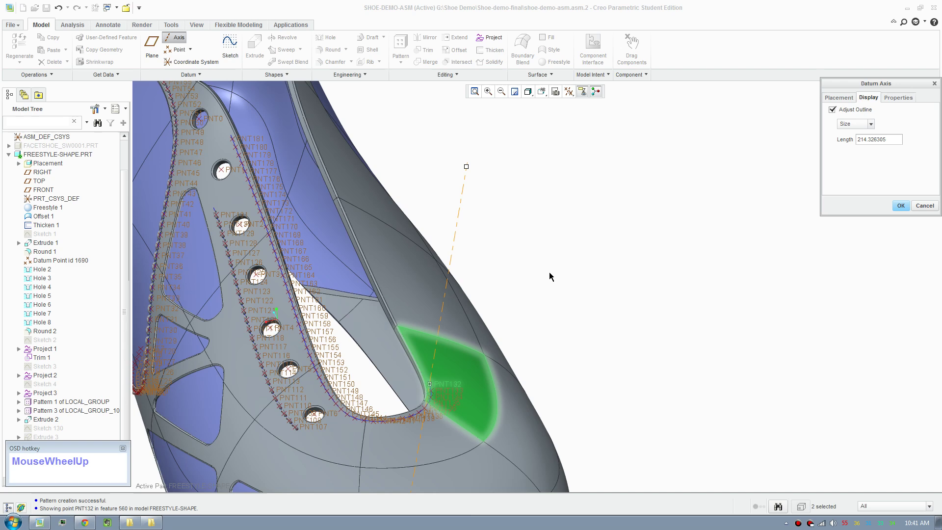
left_click_drag(466, 171, 435, 384)
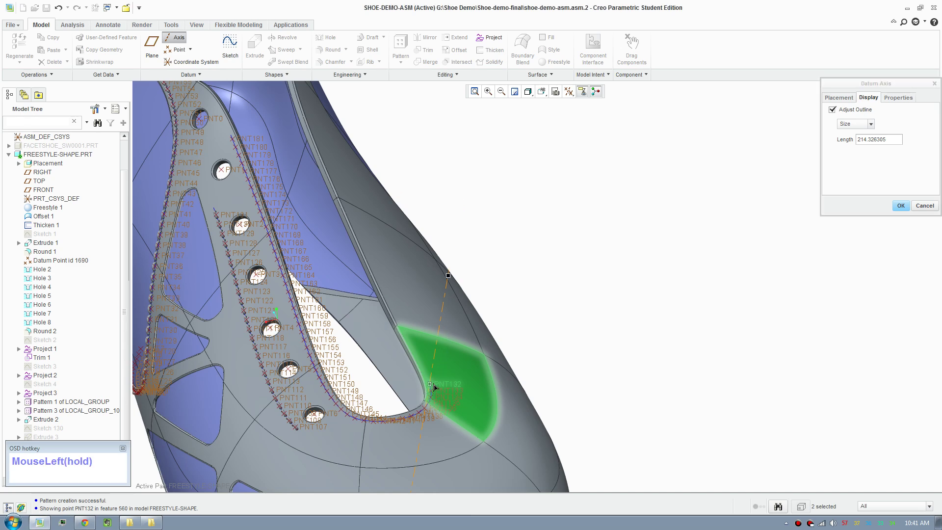
scroll(435, 386, "down", 2)
middle_click_drag(473, 339, 529, 146)
scroll(528, 146, "down", 2)
scroll(528, 146, "up", 3)
left_click_drag(511, 124, 494, 306)
scroll(494, 316, "up", 3)
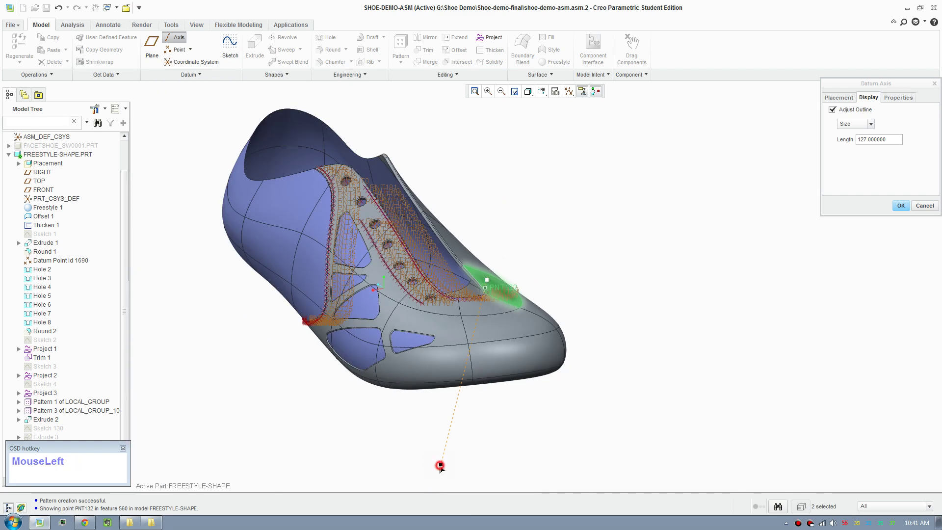
left_click_drag(490, 308, 494, 297)
scroll(481, 312, "up", 5)
left_click(472, 322)
left_click_drag(472, 322, 472, 306)
left_click(901, 208)
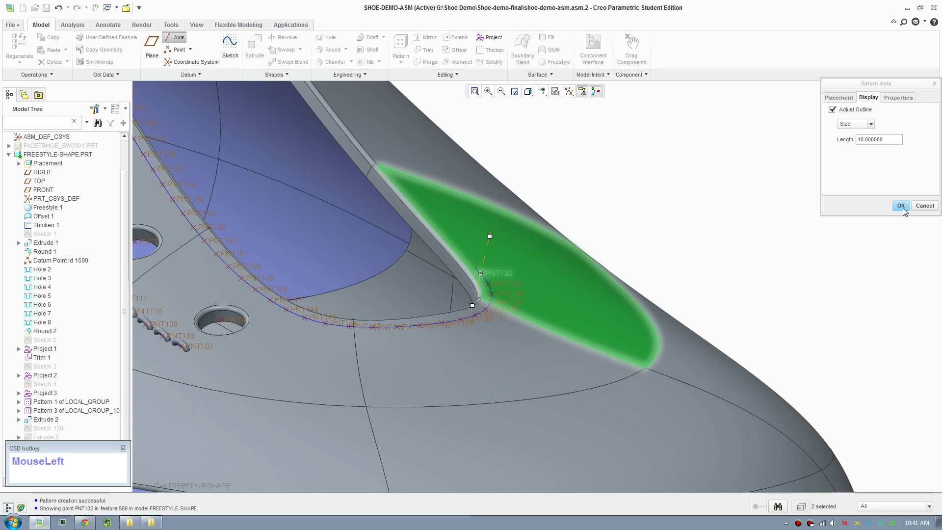
left_click(902, 207)
scroll(600, 260, "up", 1)
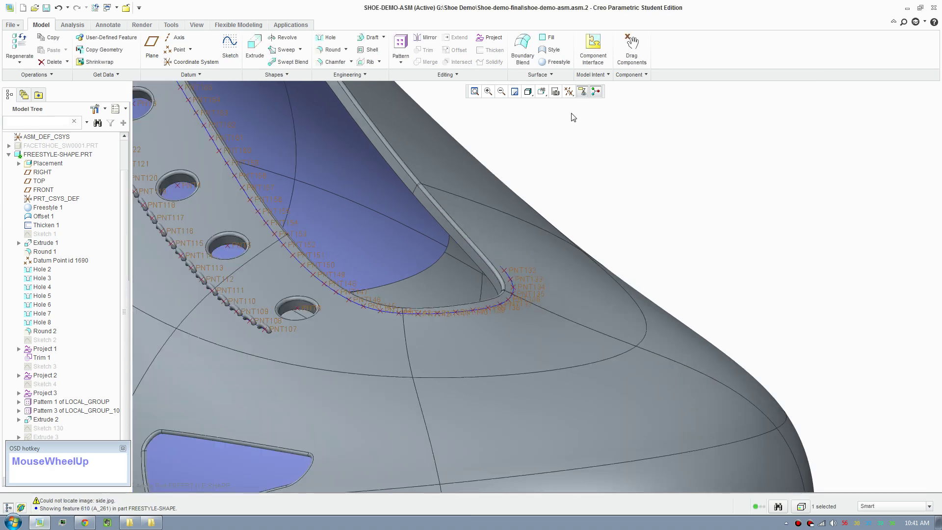
left_click(569, 91)
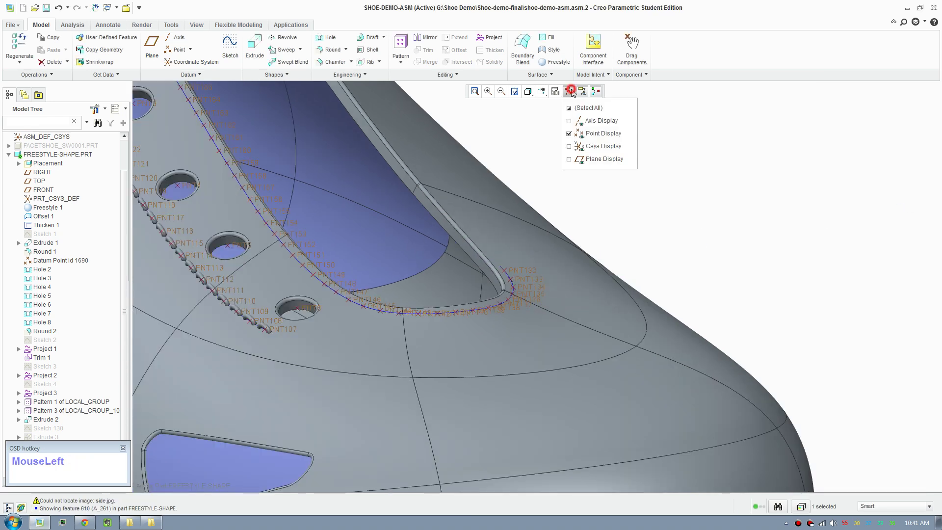
Step: Show datum axes, select the slot-end curve, and create a reference pattern
left_click(569, 121)
middle_click_drag(671, 212, 664, 364)
left_click(669, 233)
scroll(660, 339, "down", 5)
scroll(660, 340, "down", 2)
left_click(561, 279)
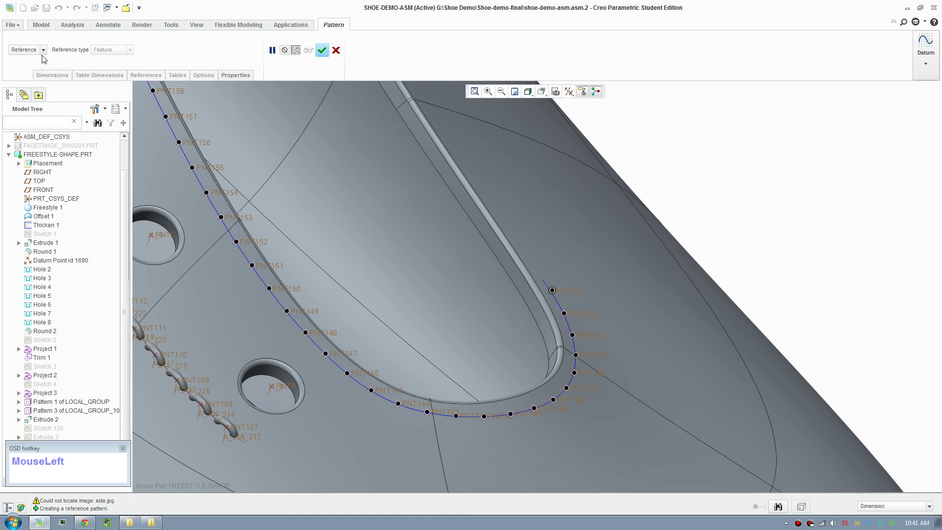
left_click(323, 50)
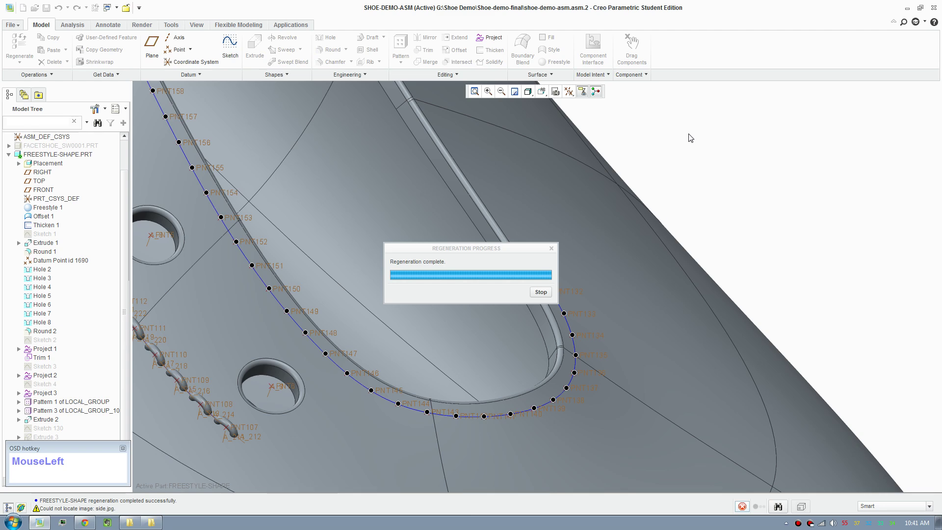
Step: Inspect the trial axis pattern, then undo it twice
scroll(698, 190, "up", 3)
mouse_move(705, 189)
middle_mouse_down()
mouse_move(727, 180)
mouse_move(705, 179)
mouse_move(717, 188)
middle_mouse_up()
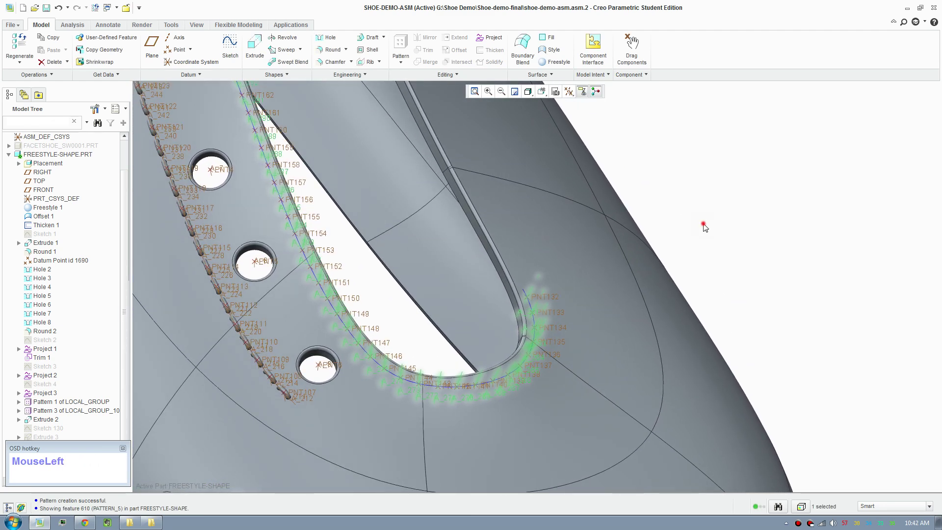
middle_click_drag(701, 228, 723, 217)
scroll(734, 215, "down", 4)
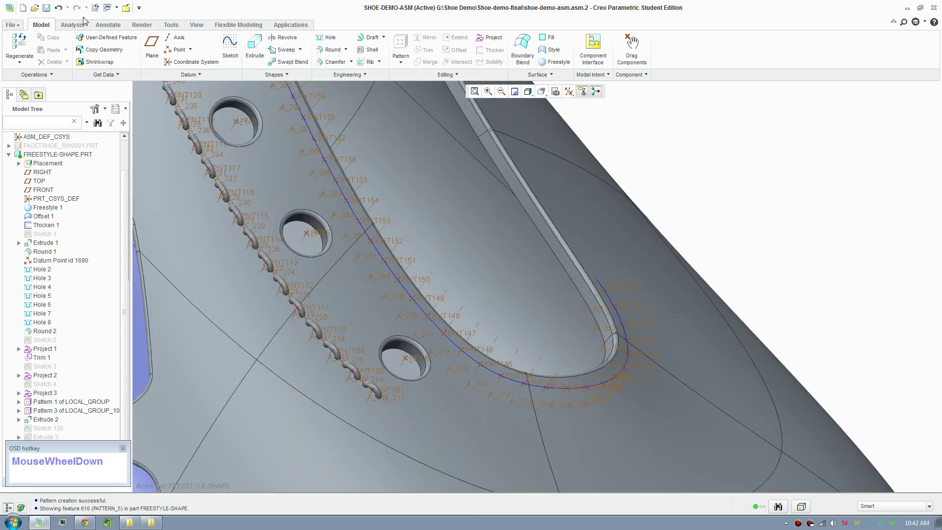
left_click(58, 9)
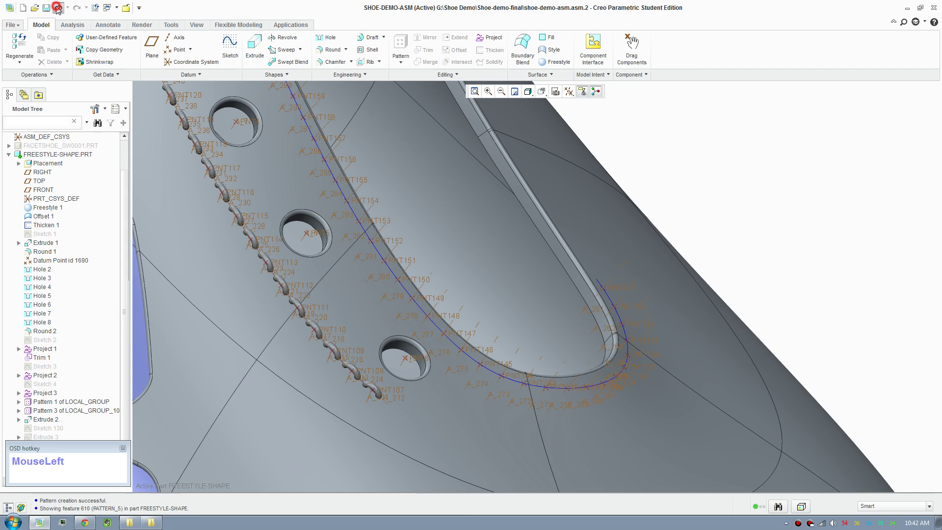
left_click(58, 9)
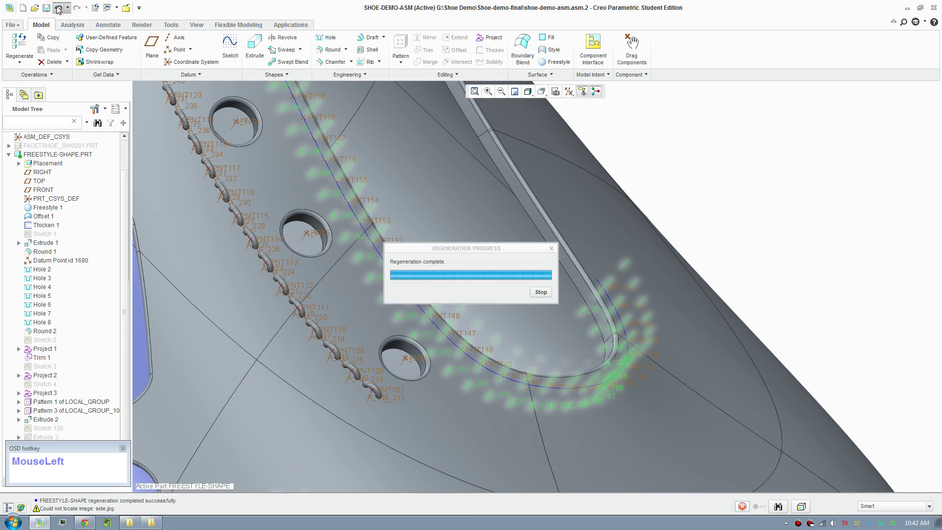
Step: Select the shoe part and begin a new datum axis
scroll(740, 267, "down", 1)
left_click(744, 255)
scroll(745, 259, "down", 2)
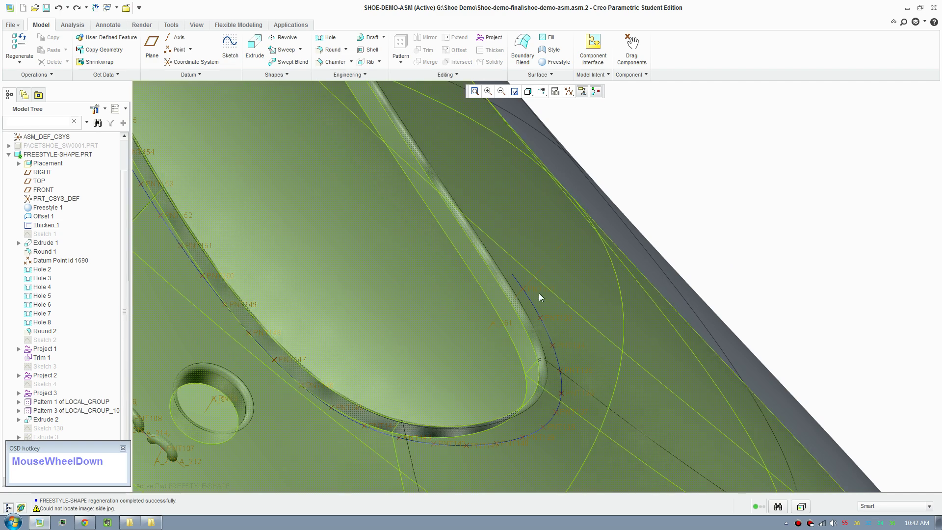
left_click(175, 38)
scroll(500, 273, "down", 3)
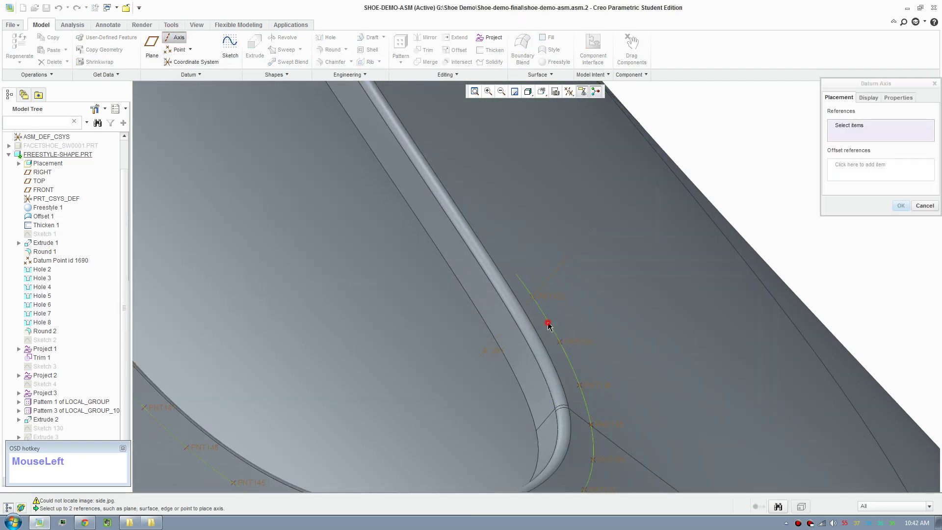
Step: Reference the new axis tangent to the lace-slot curve and through PNT132
left_click(548, 326)
left_click(535, 301, "ctrl")
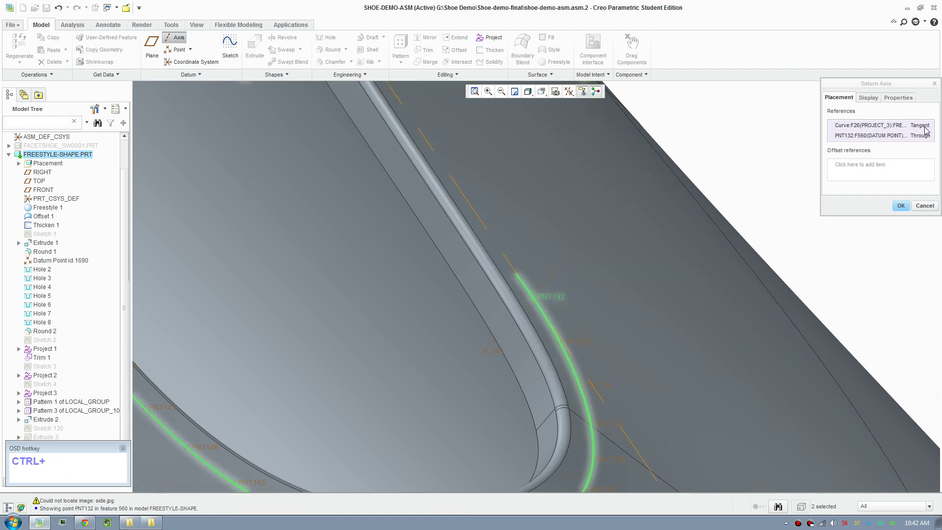
left_click_drag(887, 81, 843, 82)
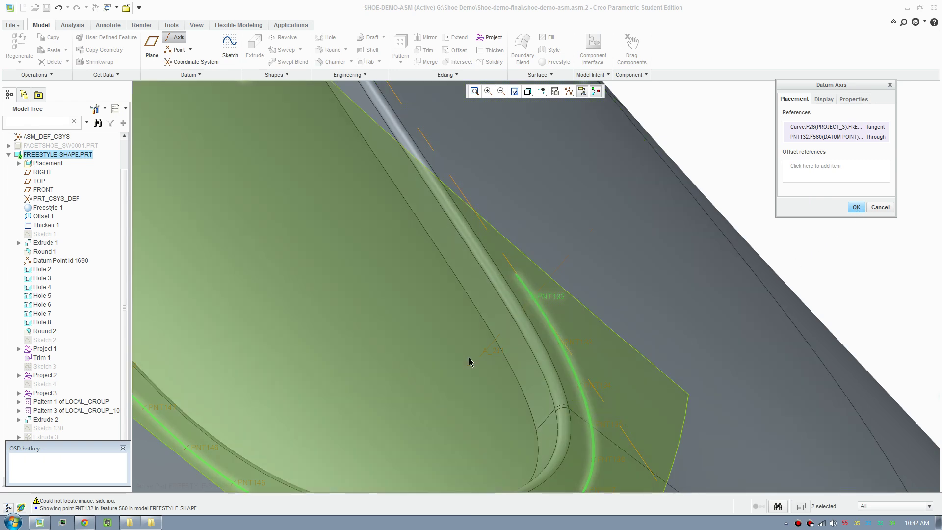
scroll(470, 354, "up", 3)
middle_click_drag(470, 351, 483, 309)
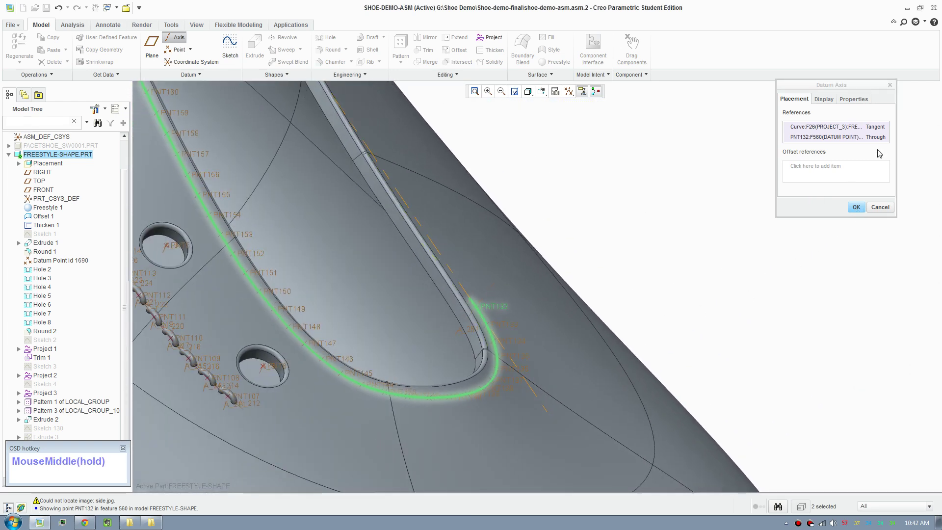
Step: Enable Adjust Outline and shorten the axis to length 106.5
left_click(825, 99)
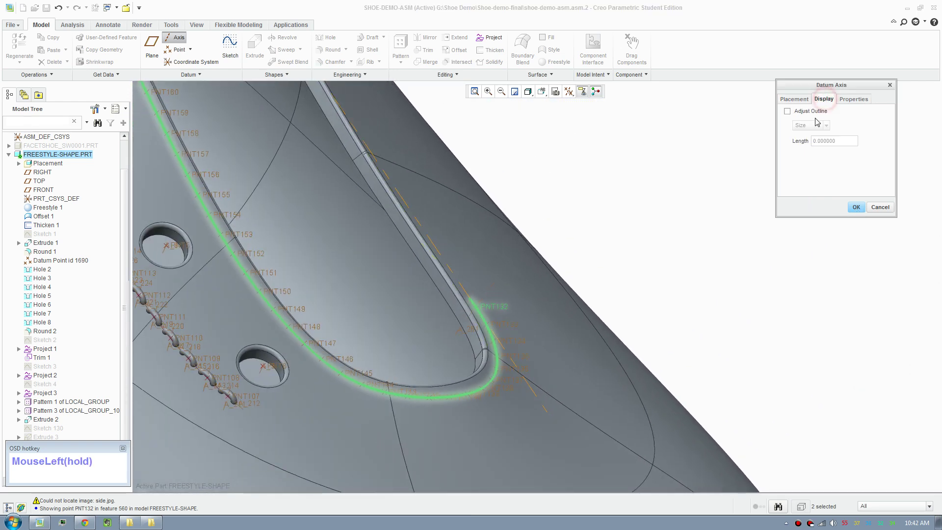
left_click(786, 111)
scroll(579, 315, "down", 3)
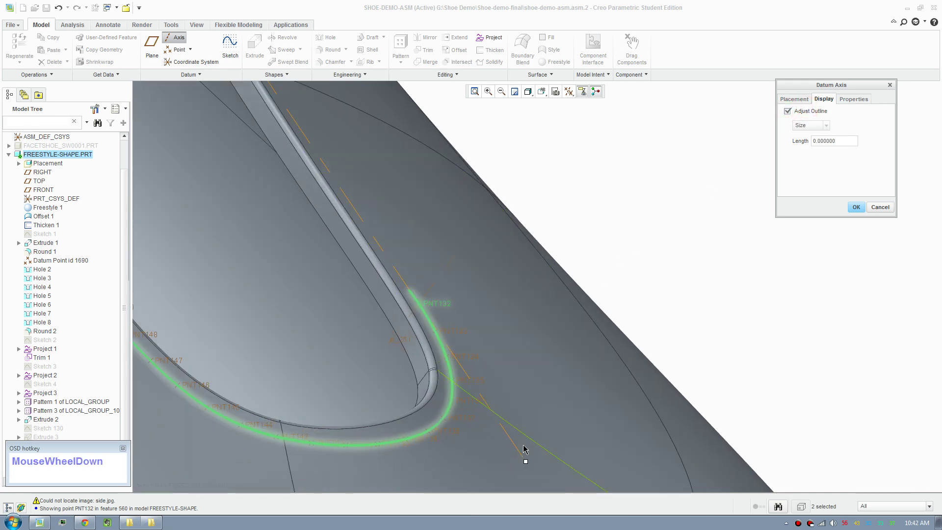
left_click_drag(524, 463, 440, 321)
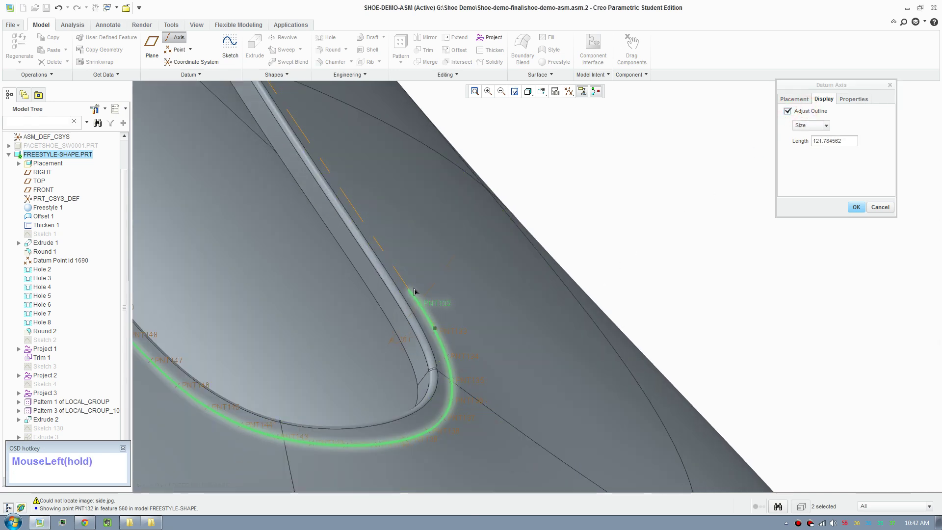
left_click_drag(413, 284, 413, 284)
Step: Shorten the axis toward PNT132 down to length 5 and confirm axis A_262
scroll(427, 319, "up", 5)
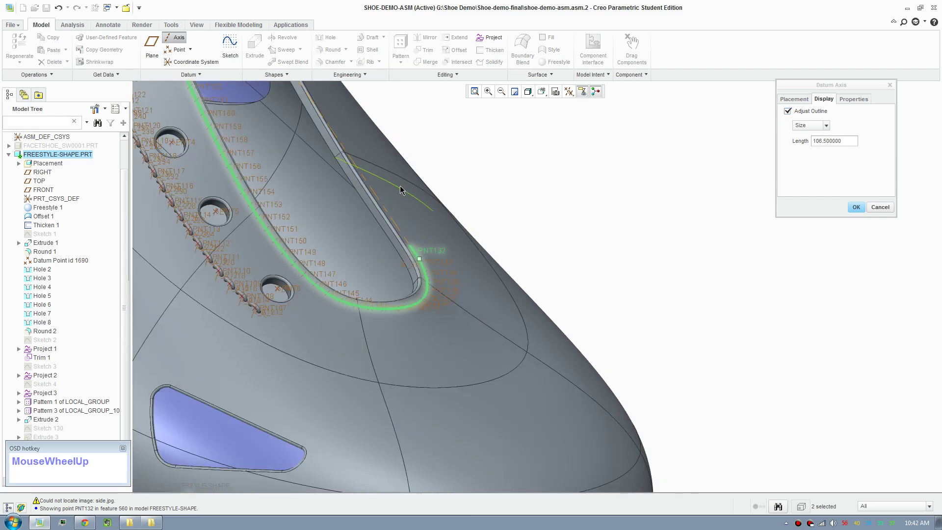
scroll(437, 237, "up", 3)
scroll(427, 311, "down", 5)
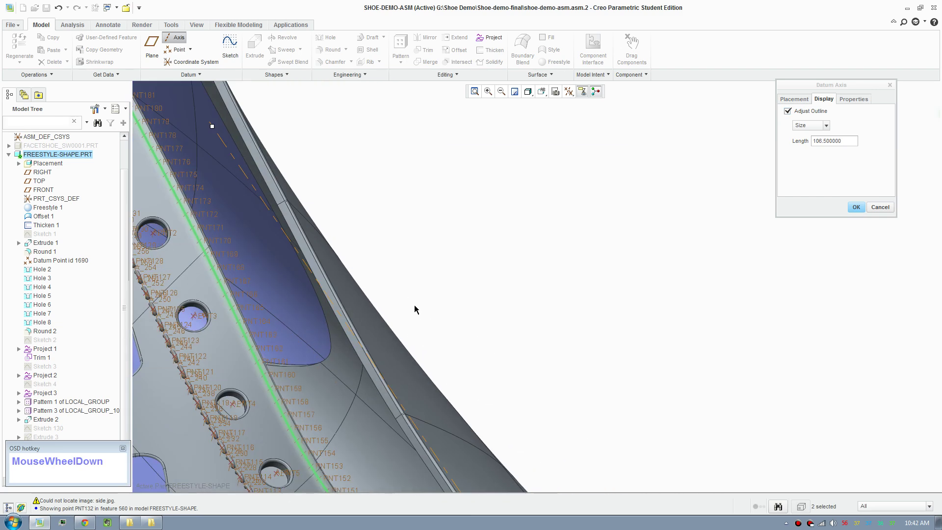
scroll(409, 301, "up", 2)
scroll(420, 322, "down", 3)
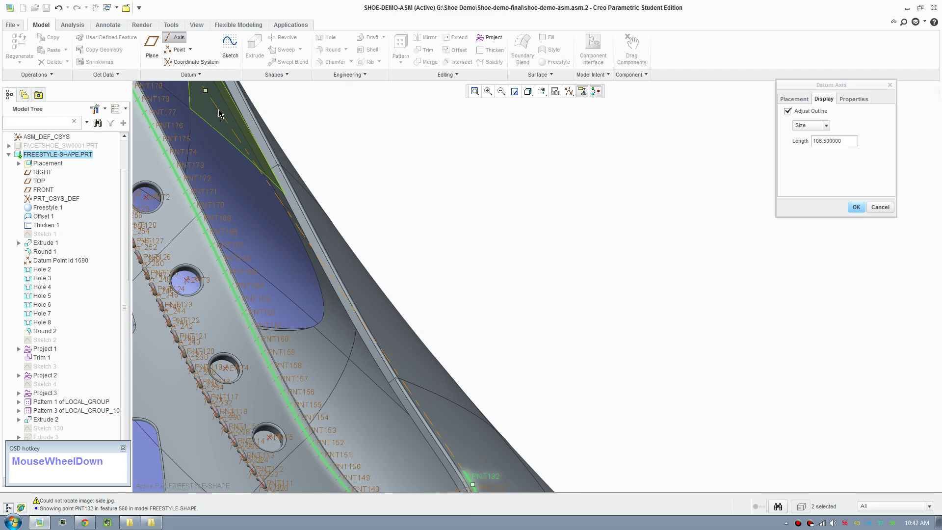
left_click_drag(454, 430, 454, 430)
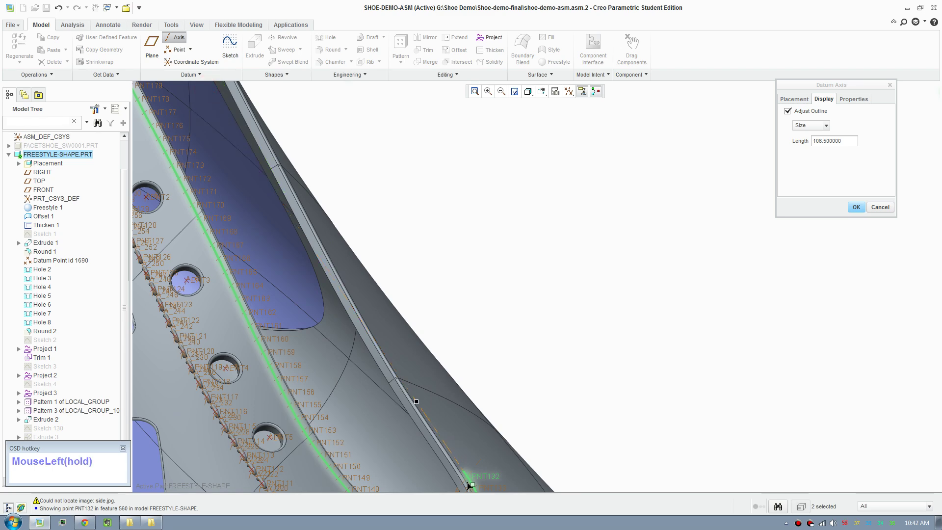
left_click_drag(469, 486, 470, 485, "shift")
scroll(420, 308, "down", 5)
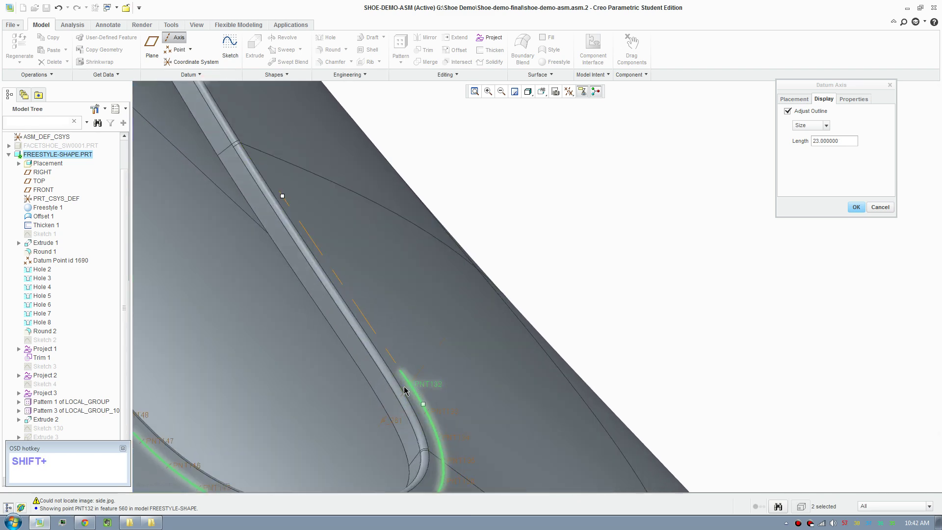
middle_click_drag(354, 319, 326, 269, "shift")
left_click_drag(254, 147, 361, 316)
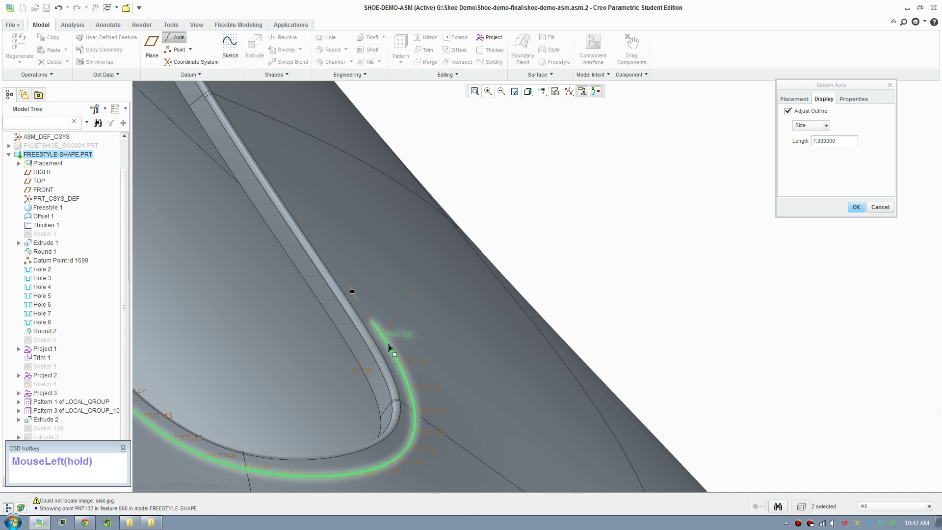
left_click(857, 208)
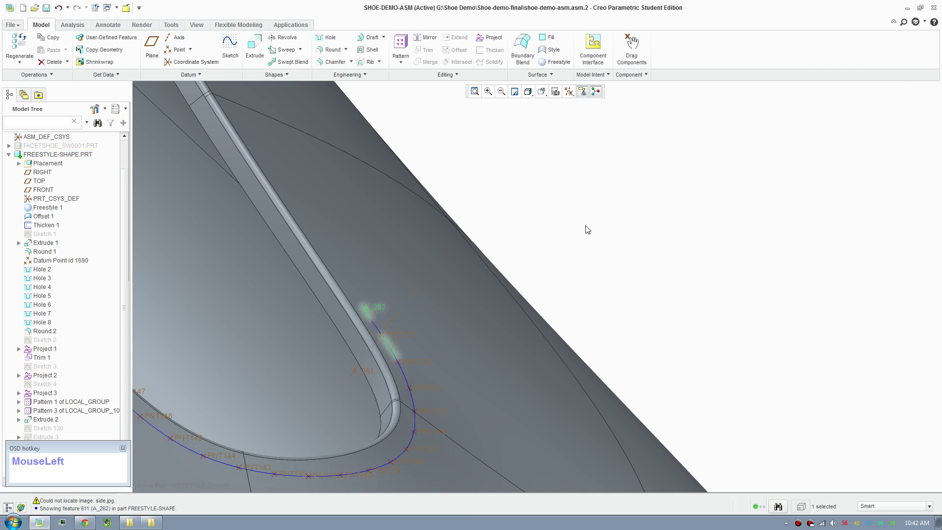
middle_click_drag(621, 262, 530, 222)
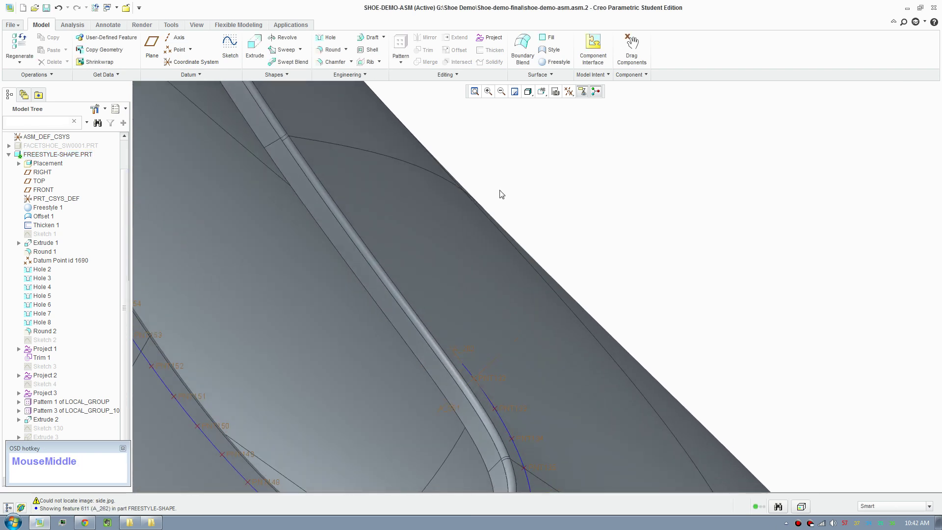
Step: Create a datum plane passing through axes A_261 and A_262
left_click(153, 45)
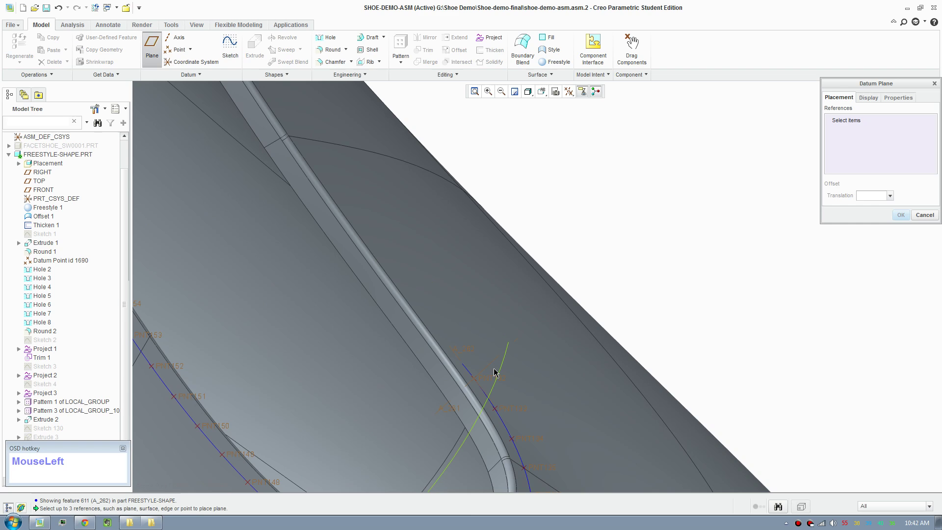
left_click(457, 358, "ctrl")
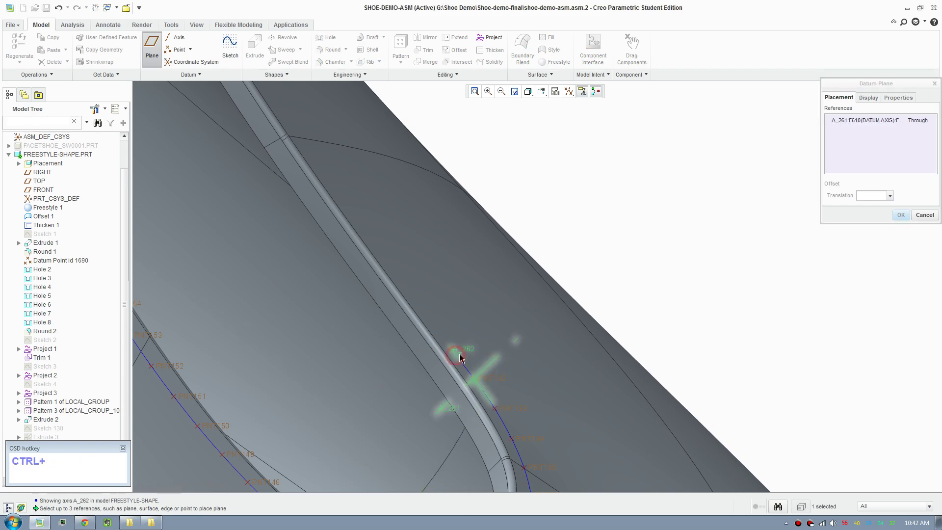
scroll(474, 355, "up", 5)
left_click(489, 354, "ctrl")
scroll(491, 359, "up", 3)
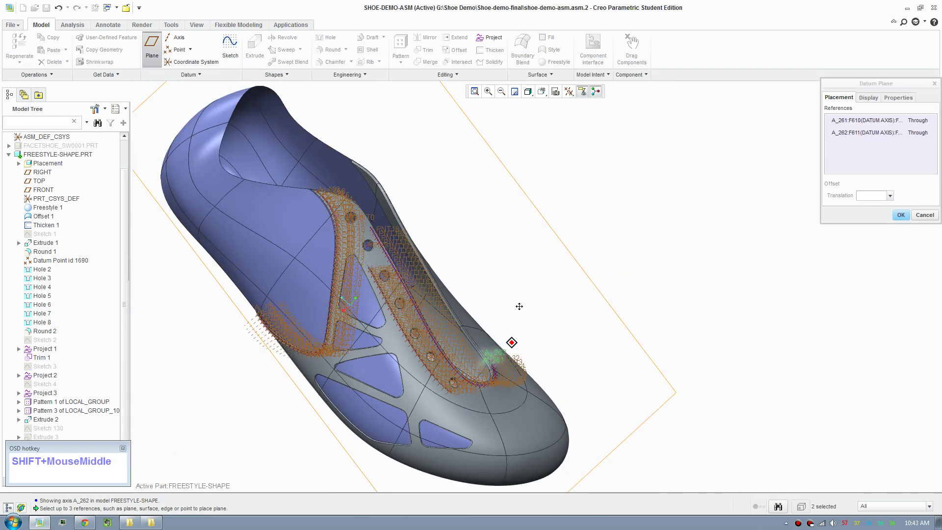
middle_click_drag(516, 322, 540, 315, "shift")
scroll(540, 315, "up", 2)
Step: Resize the plane outline to 4.50 by 4.50 and confirm DTM126
left_click(869, 97)
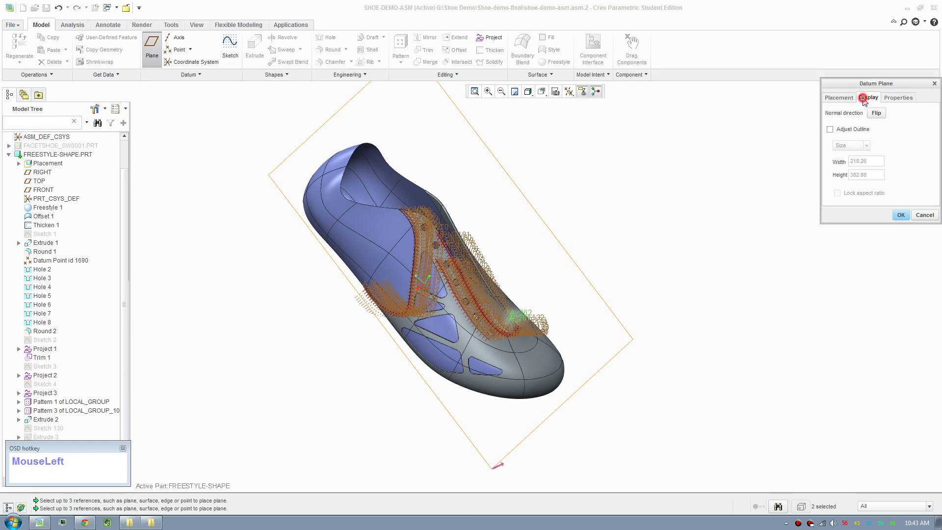
left_click(830, 129)
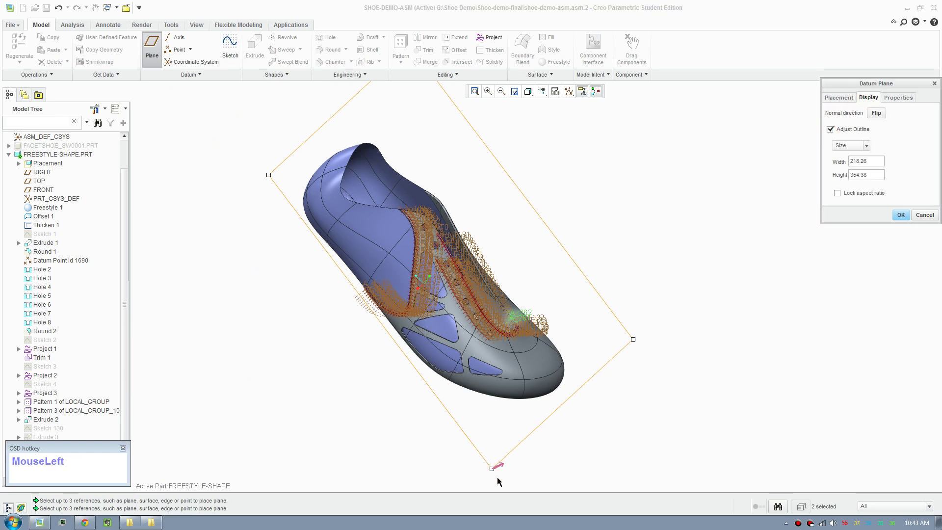
left_click_drag(493, 472, 515, 332)
scroll(526, 305, "up", 1)
middle_click_drag(527, 304, 515, 295, "shift")
left_click_drag(432, 108, 514, 334)
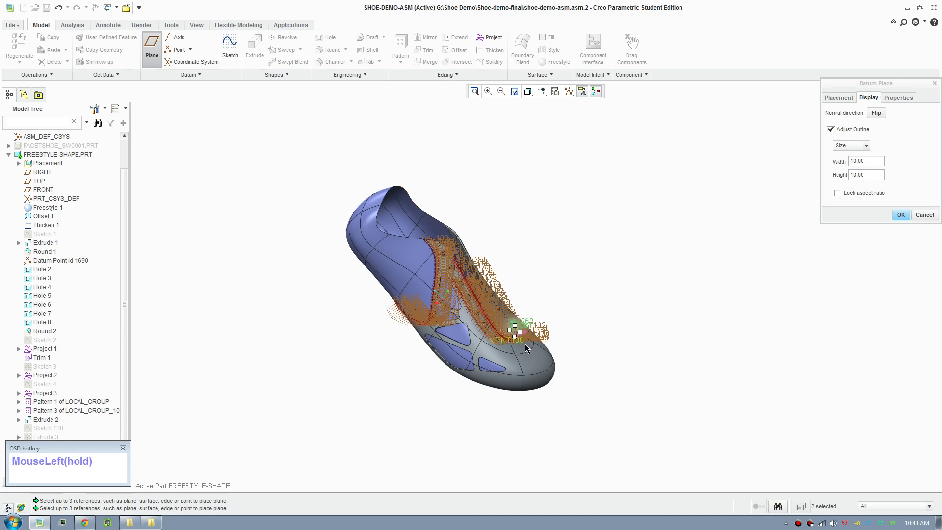
scroll(526, 349, "down", 8)
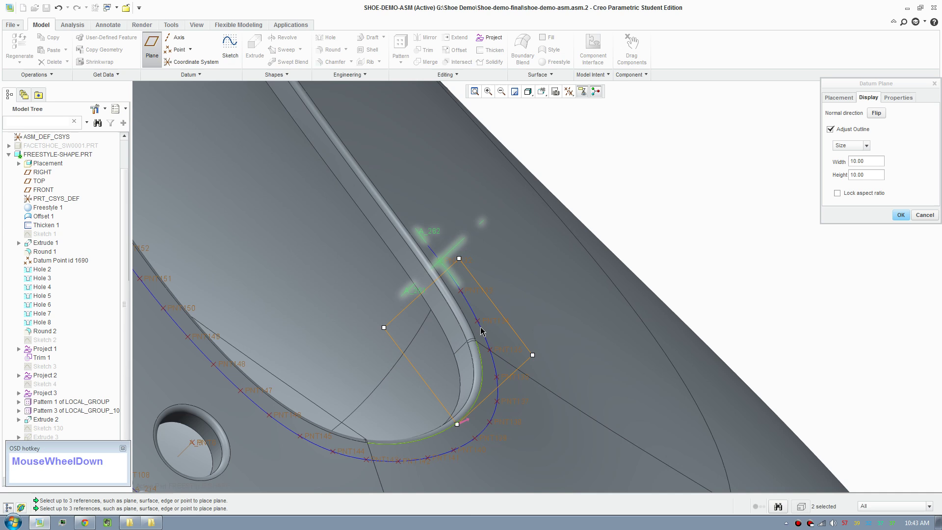
left_click_drag(459, 258, 440, 220)
left_click(468, 426)
left_click_drag(457, 425, 441, 293)
left_click(901, 215)
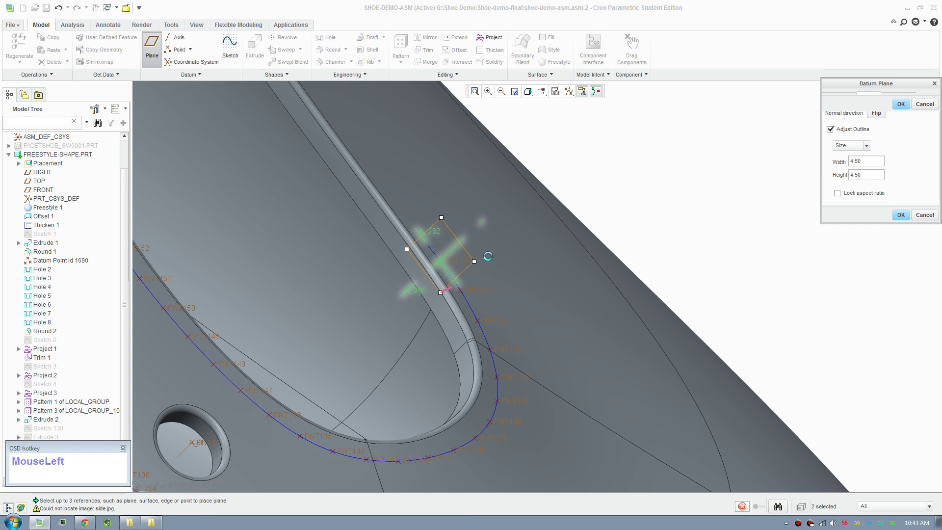
Step: Turn on datum plane display in the display filter
middle_click_drag(543, 216, 587, 166)
left_click(565, 93)
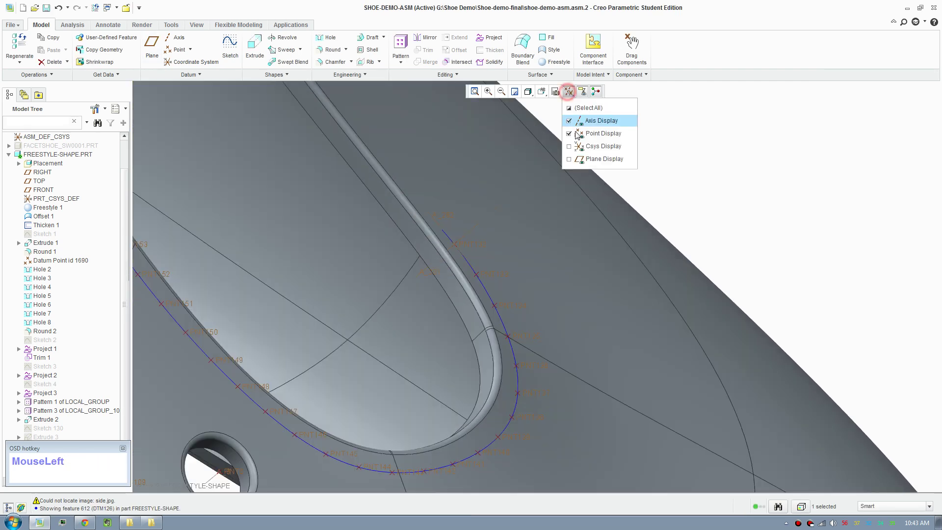
left_click(570, 158)
Step: Quit the first sketch attempt without saving
left_click(768, 185)
left_click(231, 45)
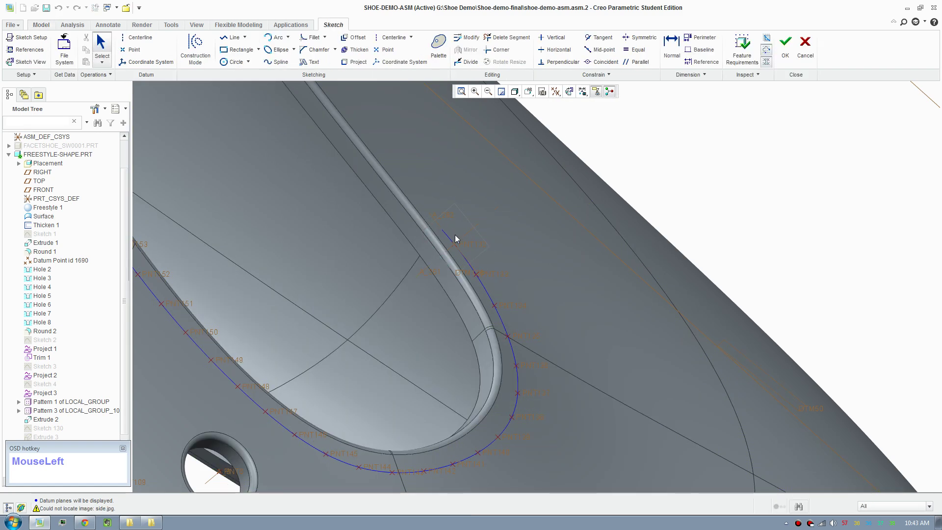
scroll(459, 235, "down", 5)
scroll(472, 224, "up", 1)
scroll(472, 228, "down", 1)
scroll(490, 235, "up", 1)
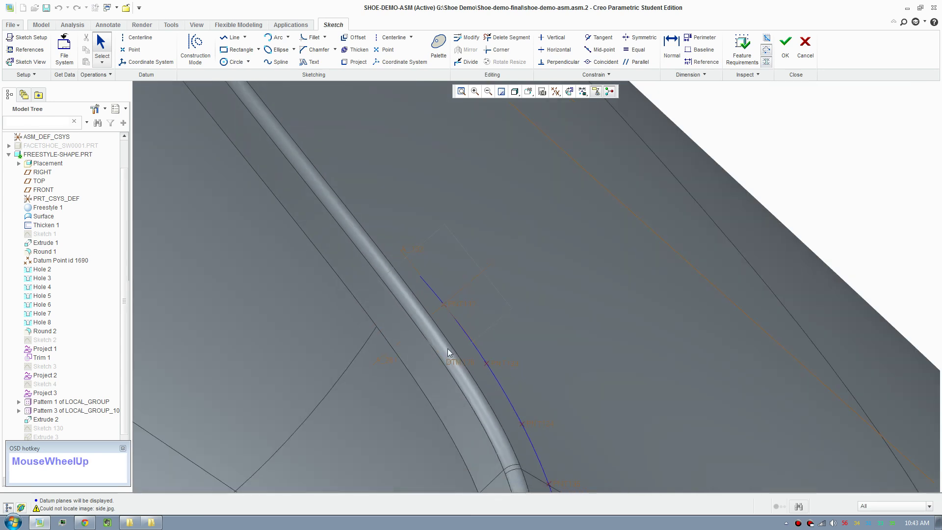
scroll(504, 240, "down", 1)
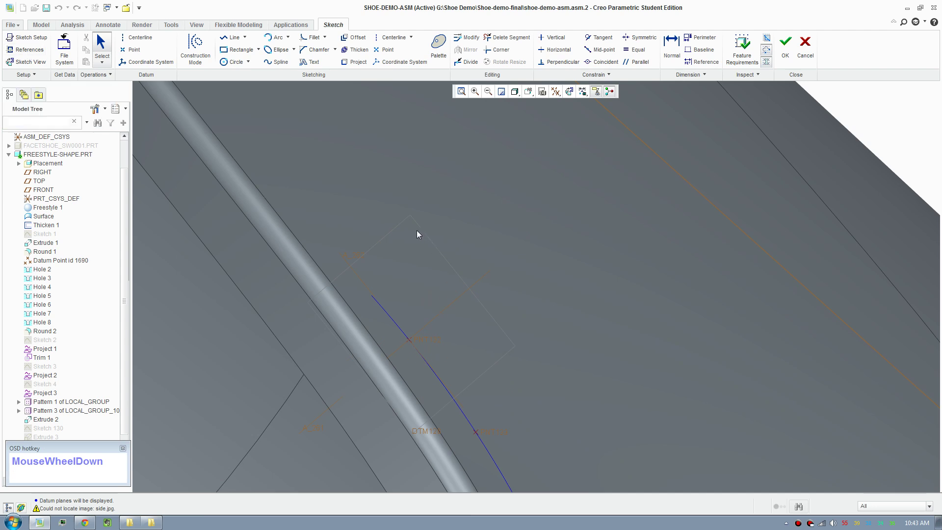
left_click(805, 49)
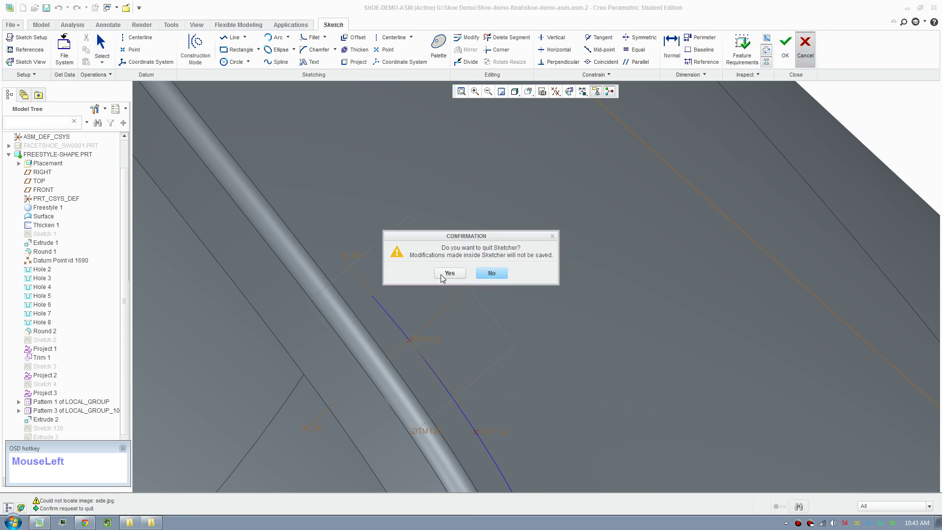
left_click(442, 274)
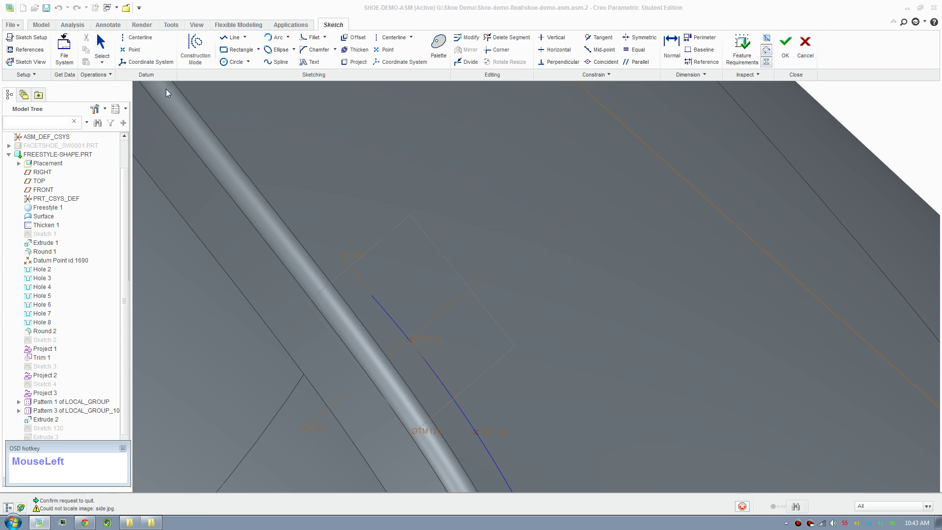
Step: Start a new sketch placed on datum plane DTM126
left_click(913, 128)
left_click(230, 44)
left_click(430, 239)
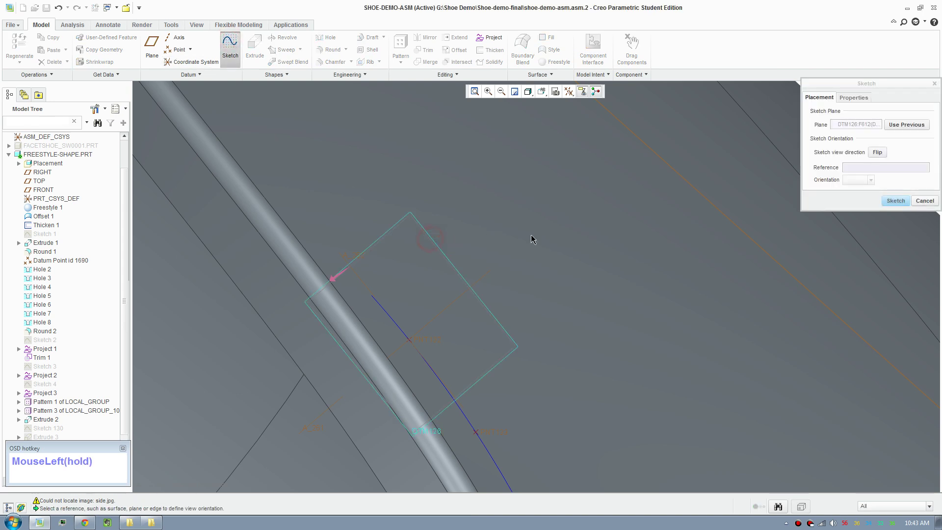
left_click(896, 200)
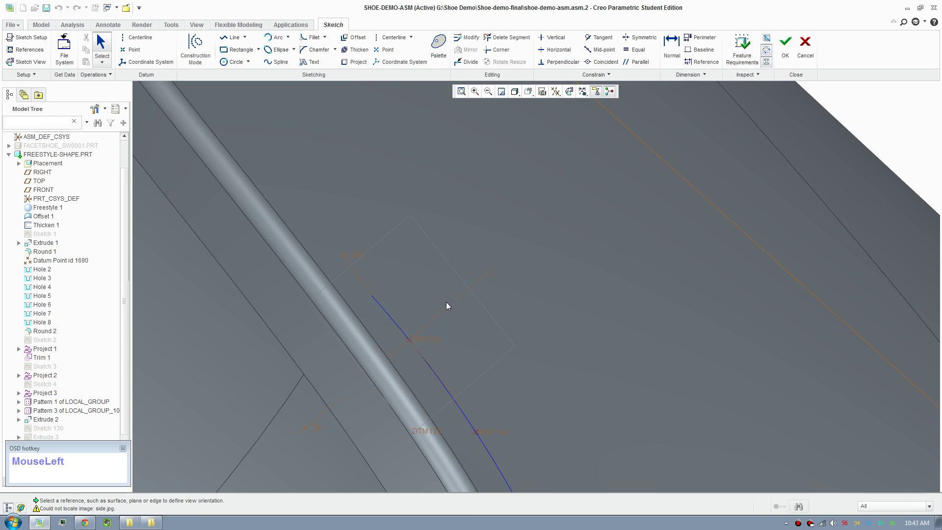
Step: Add axes A_261 and A_262 as sketch references
left_click(28, 49)
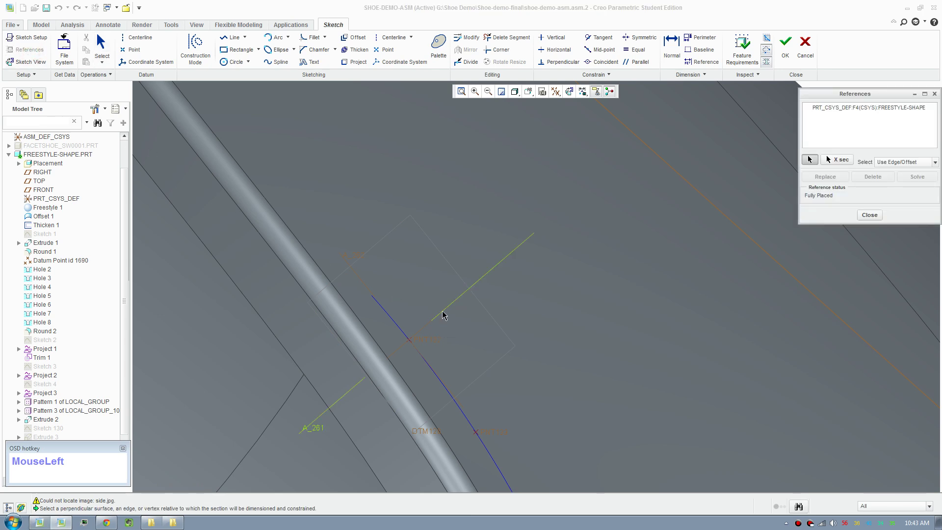
left_click(442, 311)
left_click(362, 283)
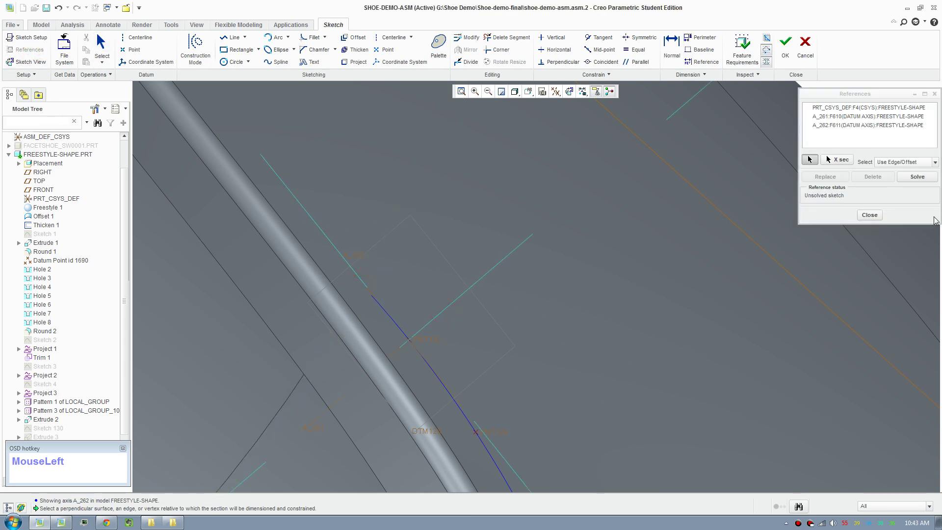
left_click(870, 216)
Step: Draw a center-and-axis ellipse centred on the eyelet curve
left_click(293, 49)
left_click(287, 76)
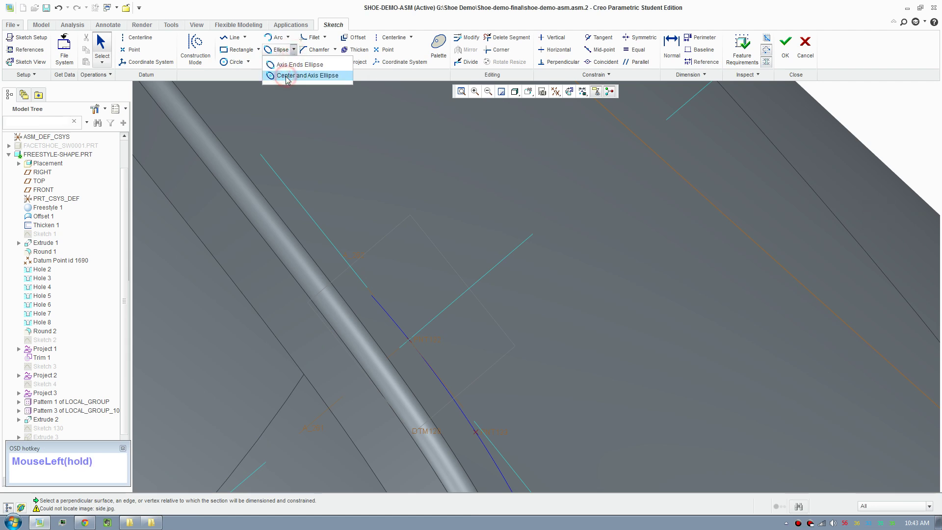
left_click(411, 341)
left_click(381, 302)
left_click(408, 296)
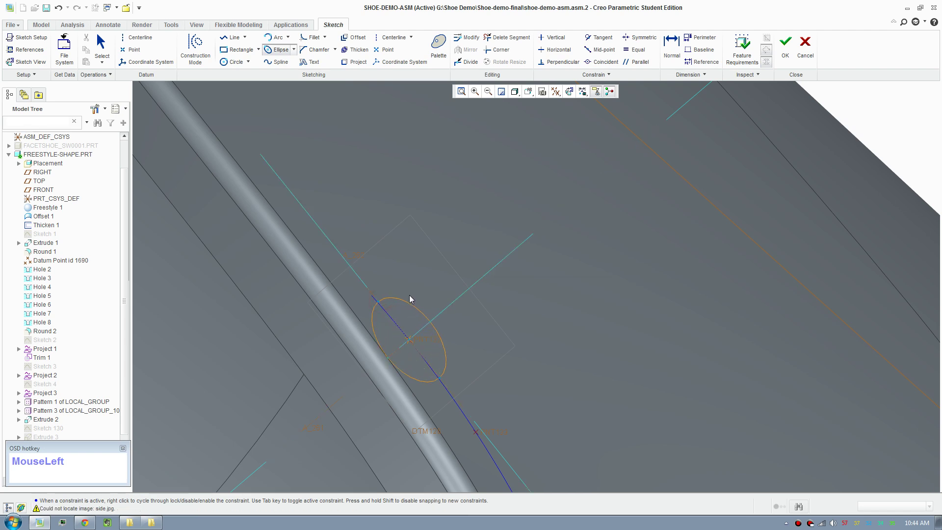
middle_click(522, 284)
Step: Set the ellipse dimensions to 2.20 and 1.60 and finish SKETCH_131
left_click_drag(473, 313, 470, 310)
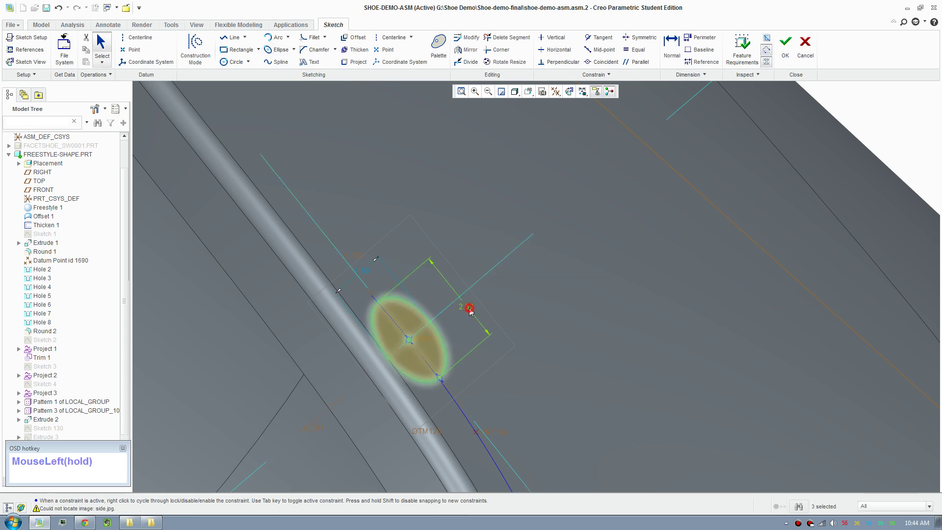
double_click(469, 310)
type("2")
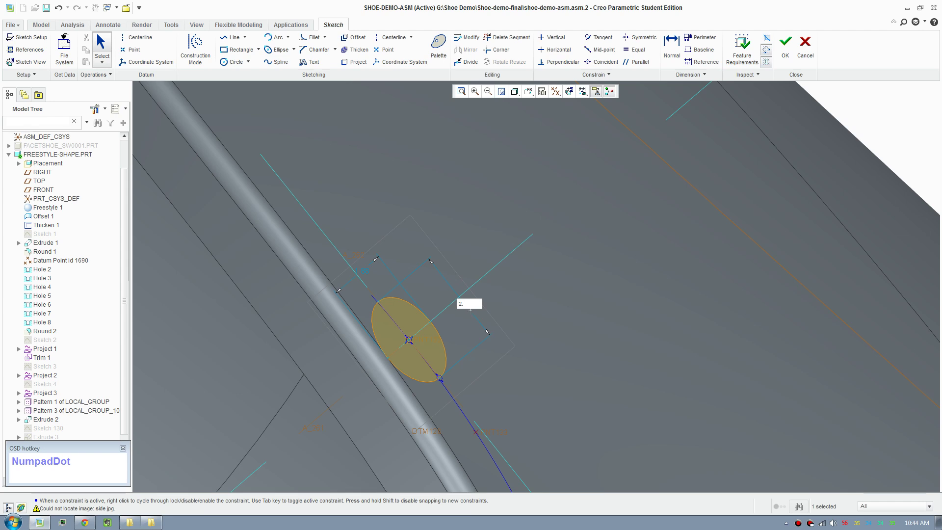
type(".2.")
key("BackSpace")
middle_click(474, 310)
double_click(359, 269)
type("1.6")
middle_click(556, 247)
left_click(784, 43)
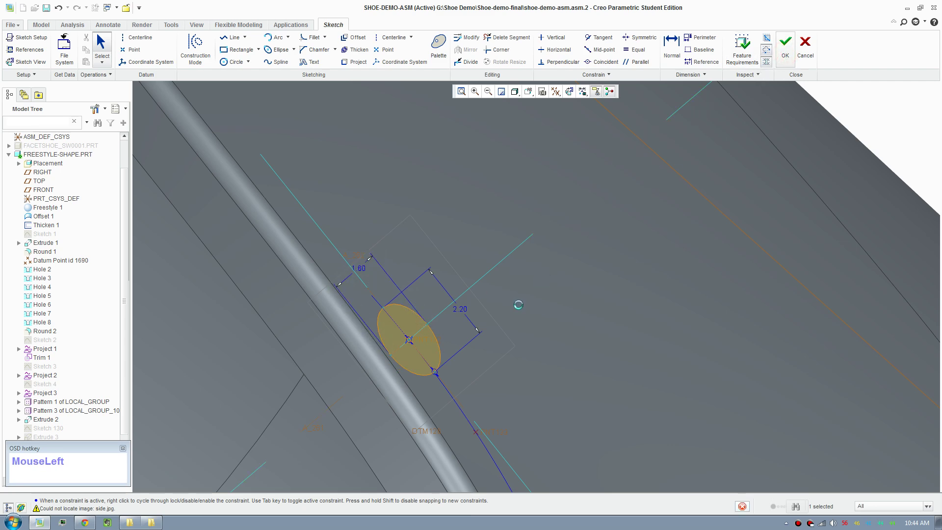
left_click(777, 158)
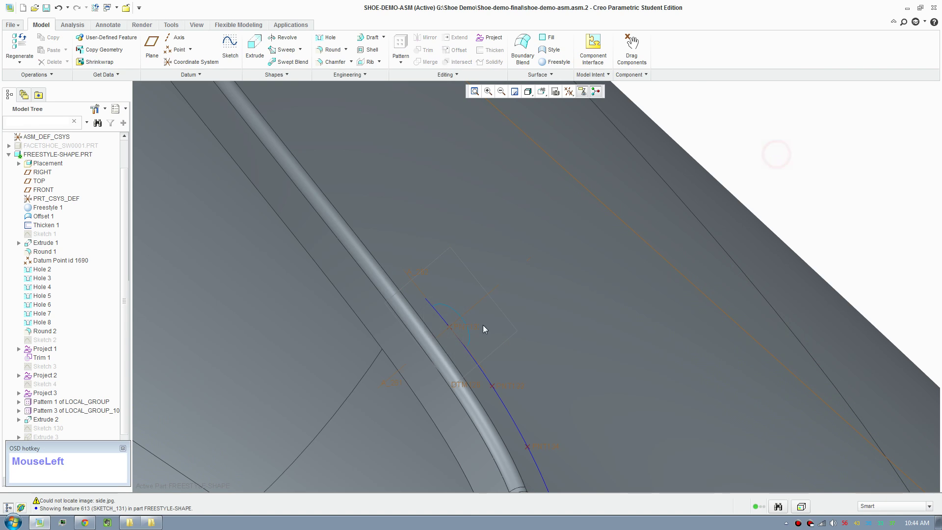
Step: Sweep along the ellipse sketch with a tiny circle section at its start
left_click(280, 51)
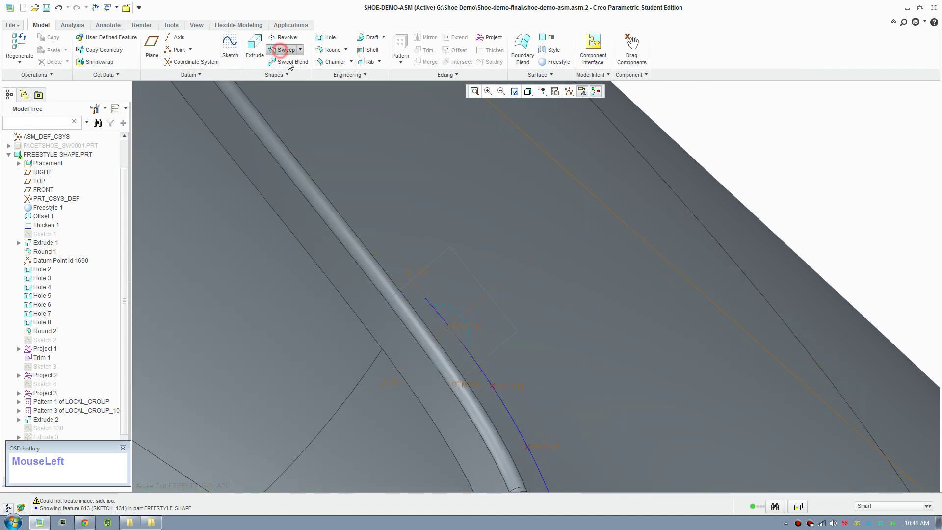
left_click(447, 307)
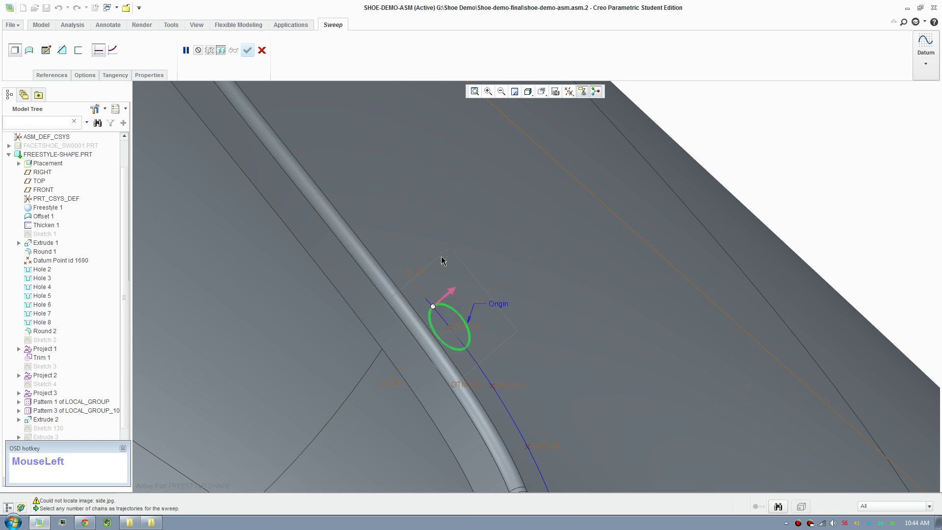
left_click(51, 55)
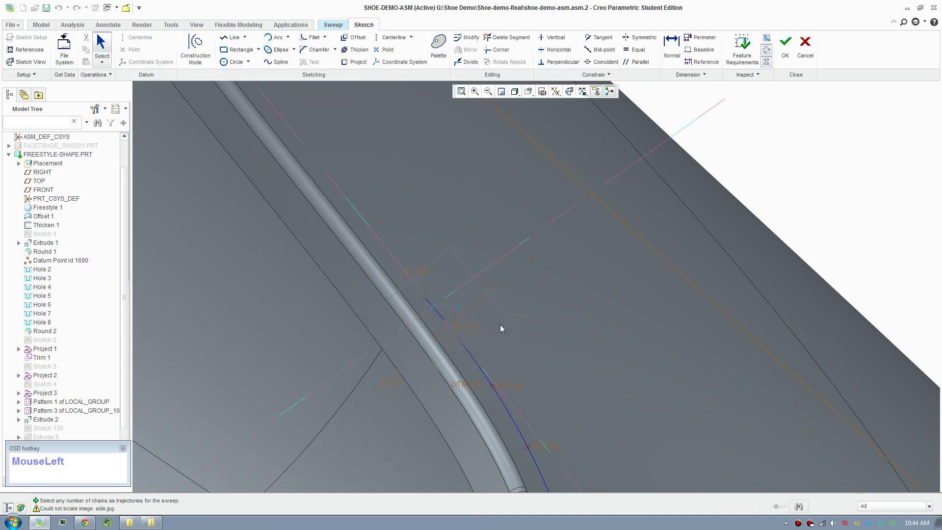
scroll(494, 313, "down", 2)
left_click(235, 62)
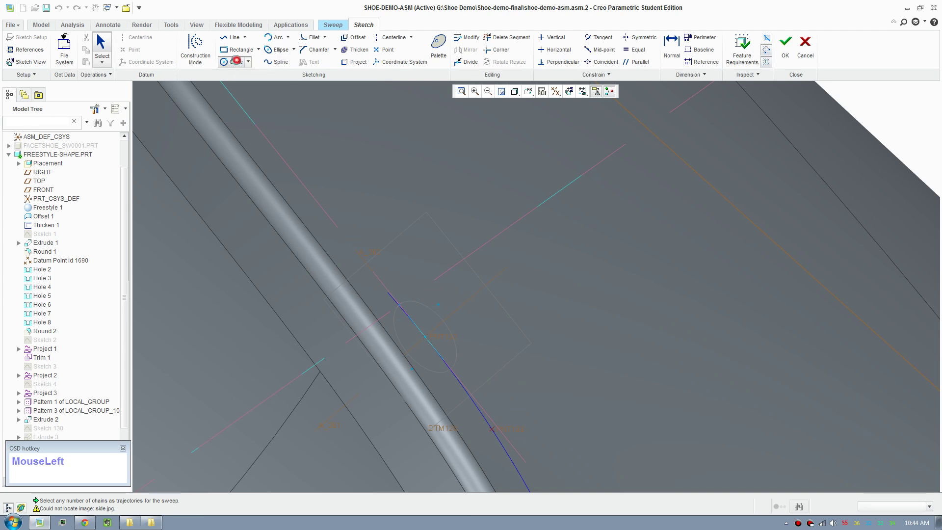
left_click(399, 303)
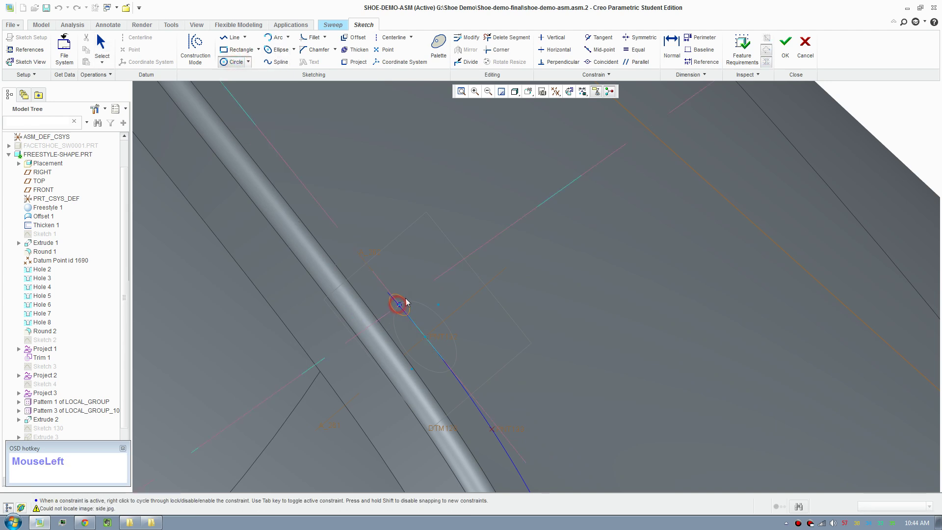
middle_click(443, 284)
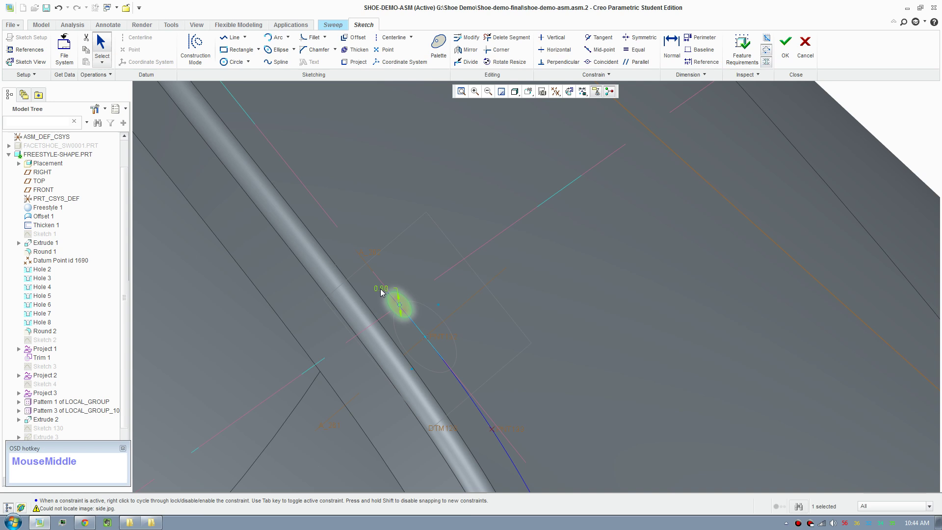
left_click(785, 47)
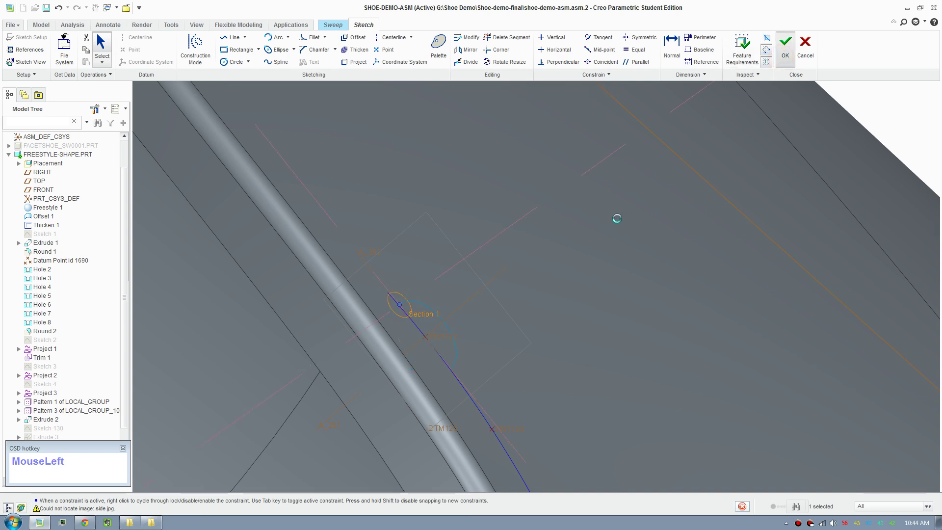
Step: Confirm the sweep, creating stitch loop SWEEP_126
scroll(425, 165, "up", 2)
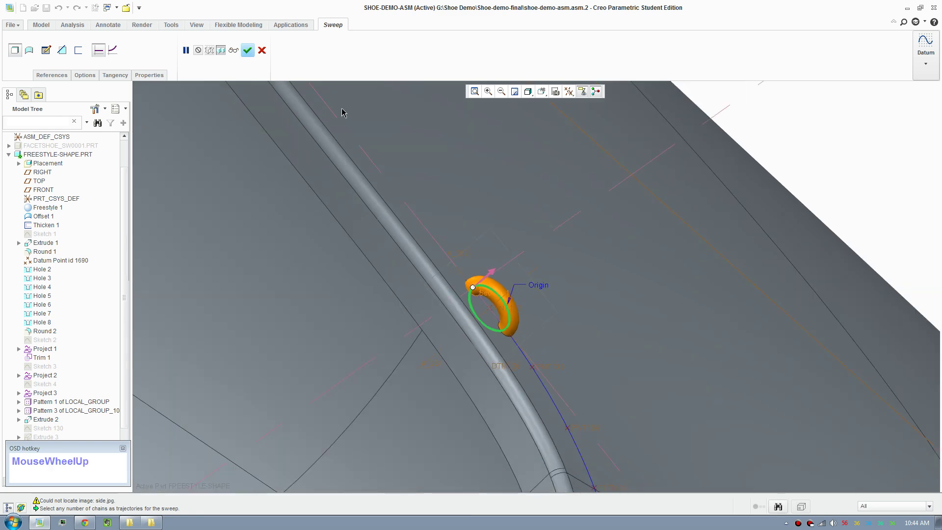
left_click(248, 51)
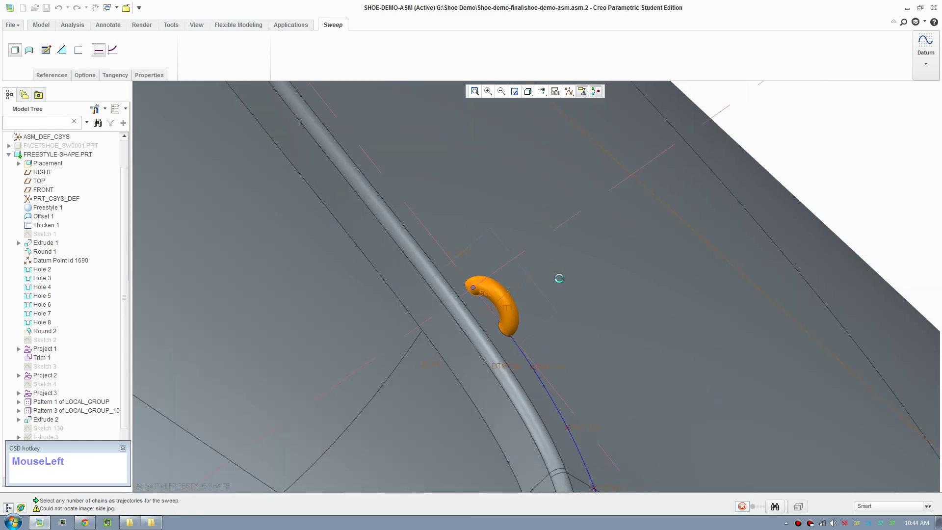
scroll(506, 314, "up", 4)
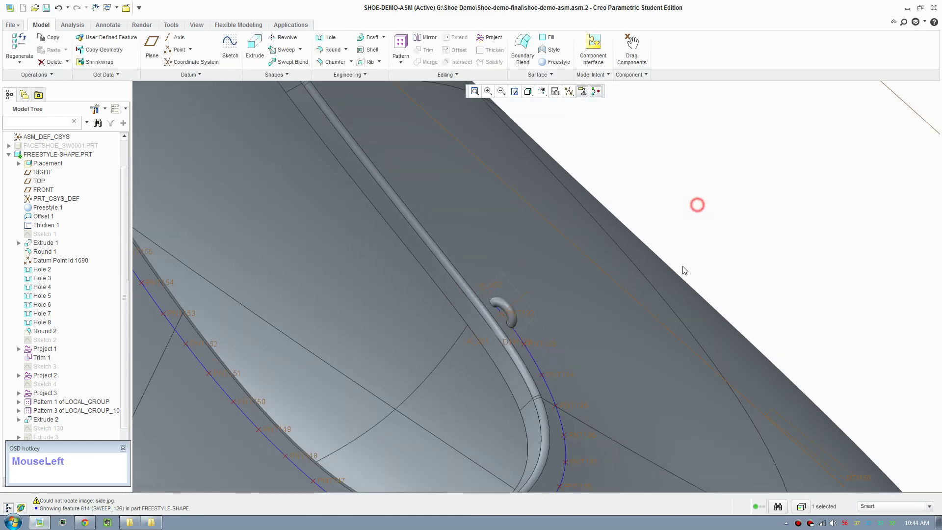
middle_click_drag(696, 204, 628, 340)
Step: Delete Pattern 4 of PNT132, keeping the original point PNT132
scroll(379, 376, "up", 3)
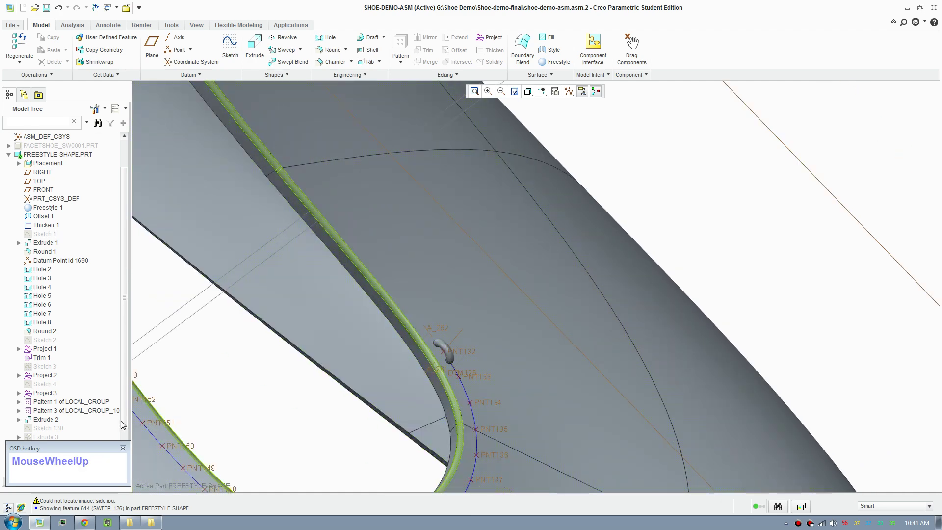
left_click_drag(100, 450, 847, 17)
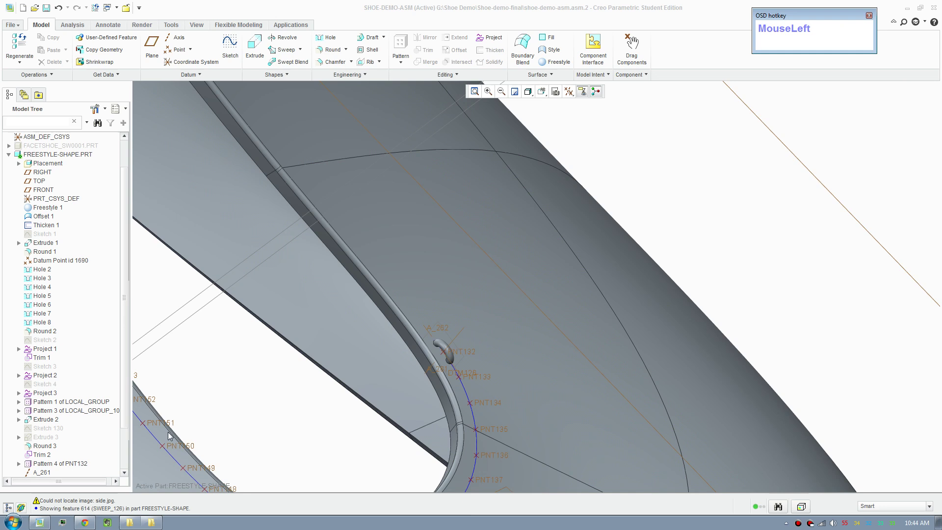
left_click_drag(125, 444, 59, 465)
left_click(44, 445)
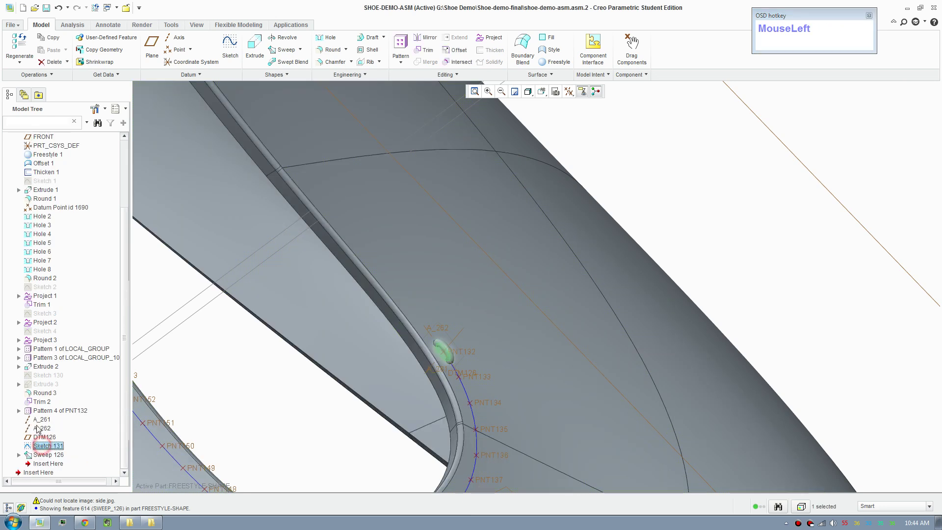
left_click(42, 419, "shift")
left_click(49, 411)
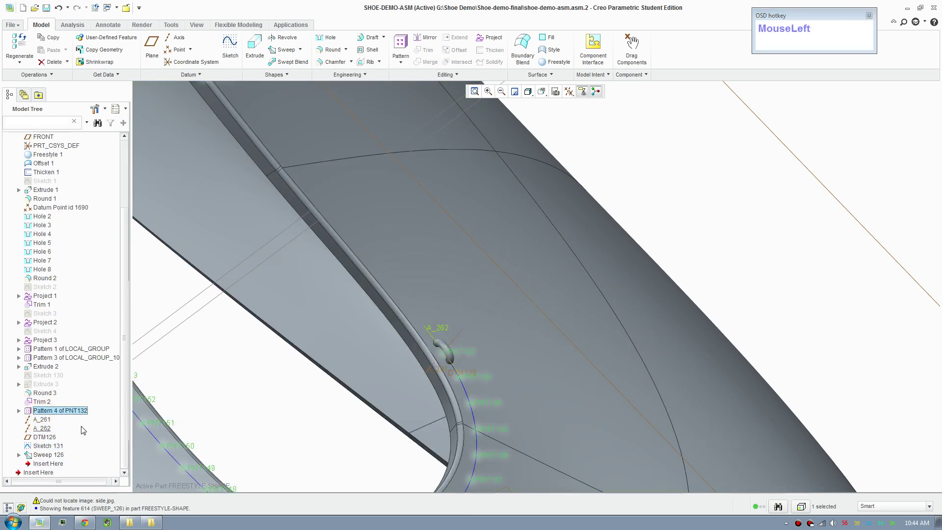
middle_click_drag(393, 437, 439, 365, "shift")
left_click(42, 420)
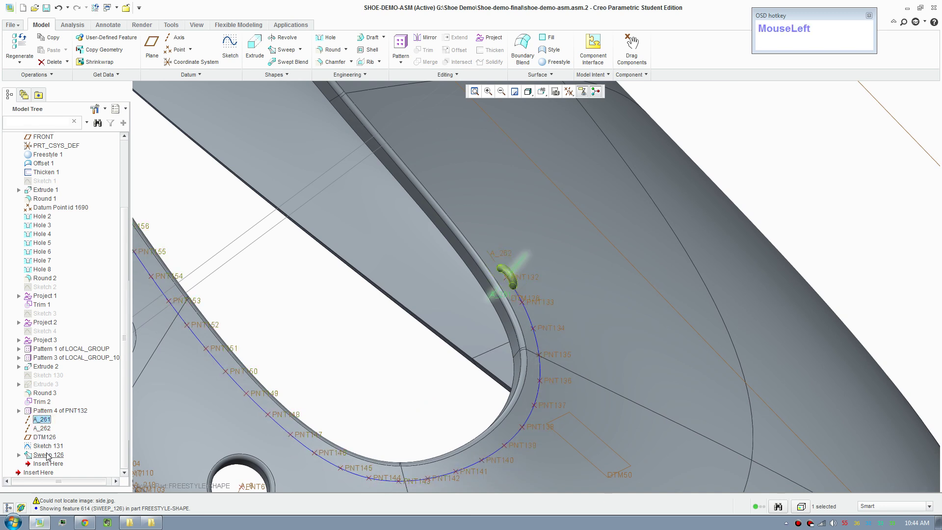
left_click(55, 413)
right_click_drag(55, 413, 89, 323)
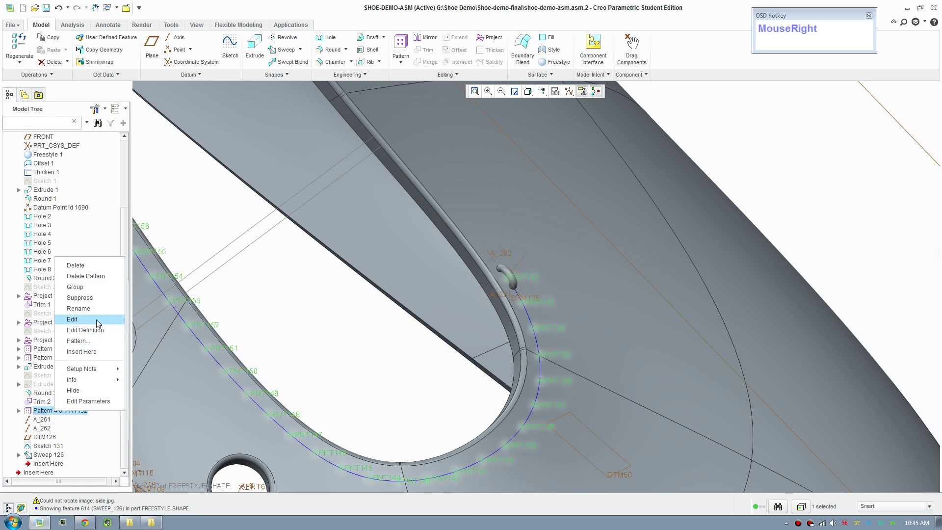
left_click(91, 277)
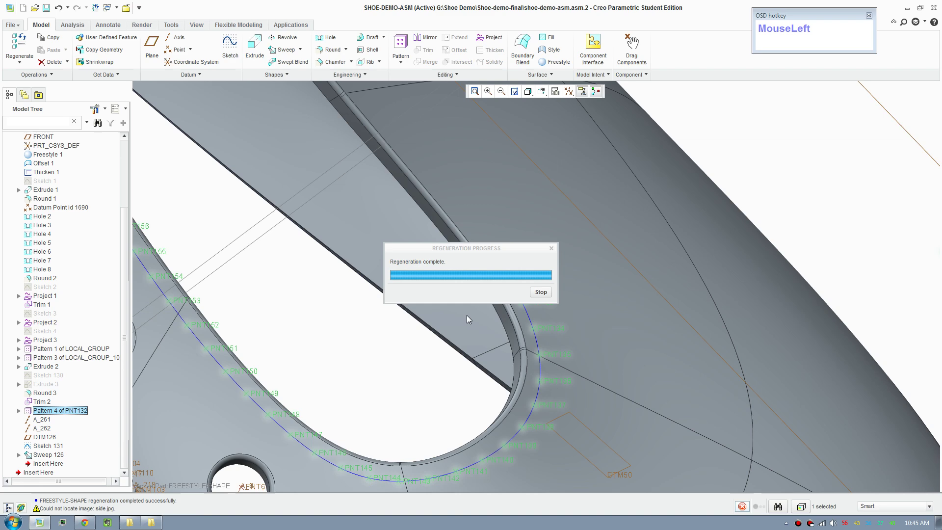
Step: Group PNT132, both axes, DTM126, Sketch 131 and Sweep 126 as LOCAL_GROUP_50
left_click(39, 411)
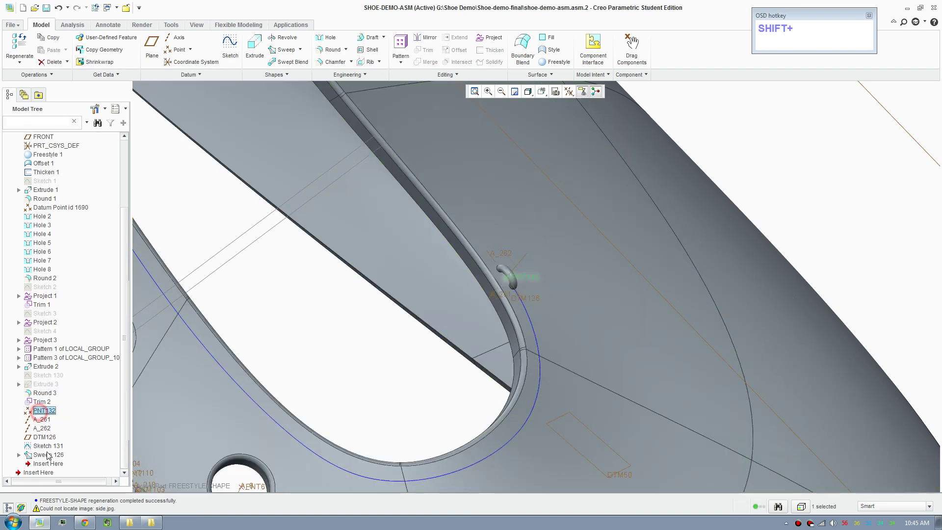
left_click(45, 446, "shift")
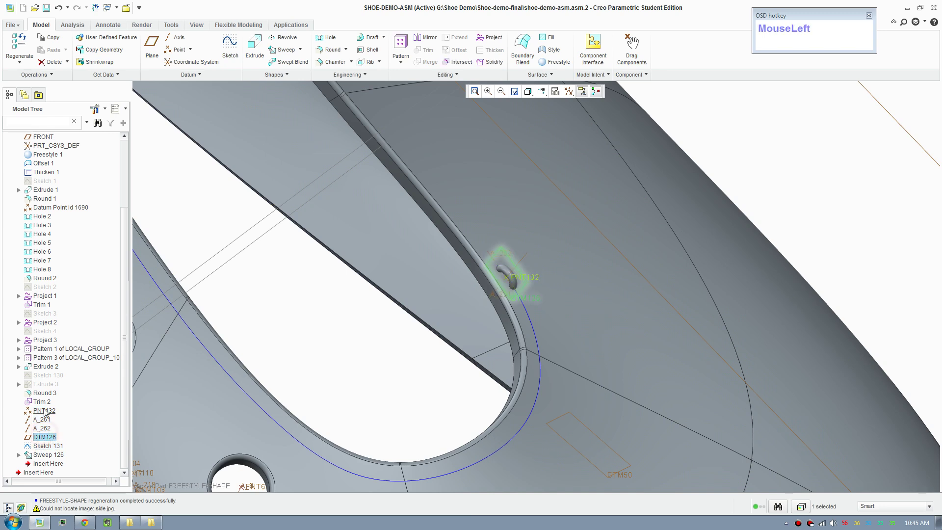
left_click(49, 454, "shift")
right_click(49, 456)
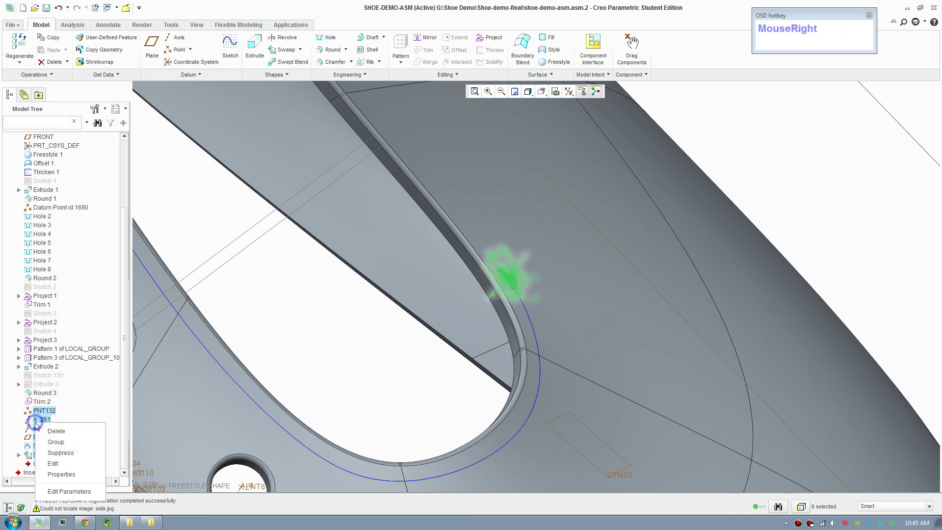
left_click(66, 442)
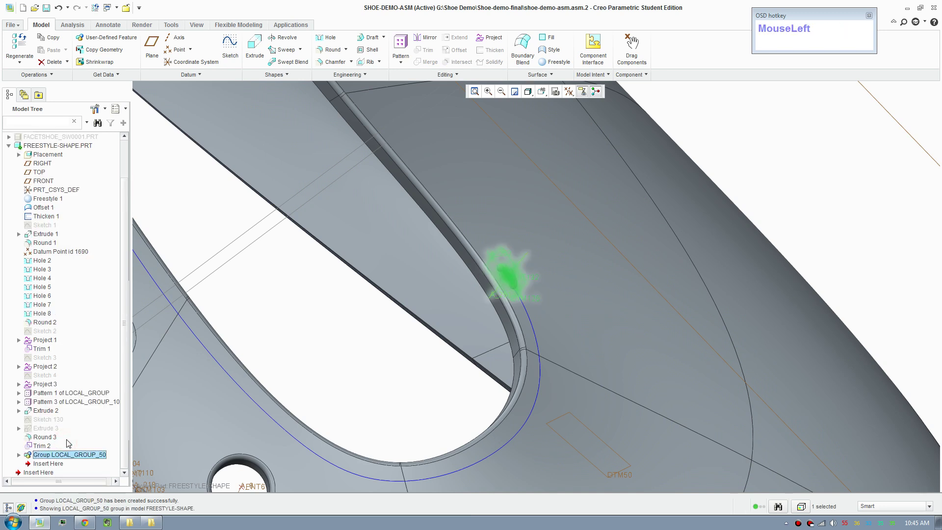
left_click(400, 47)
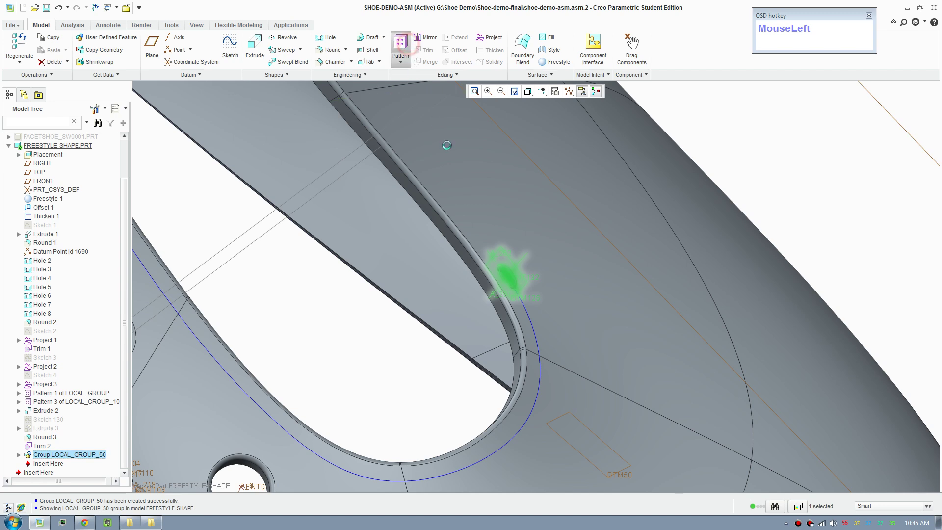
Step: Vary the 0.01 offset dimension with a pattern increment of 0.02
scroll(547, 265, "down", 5)
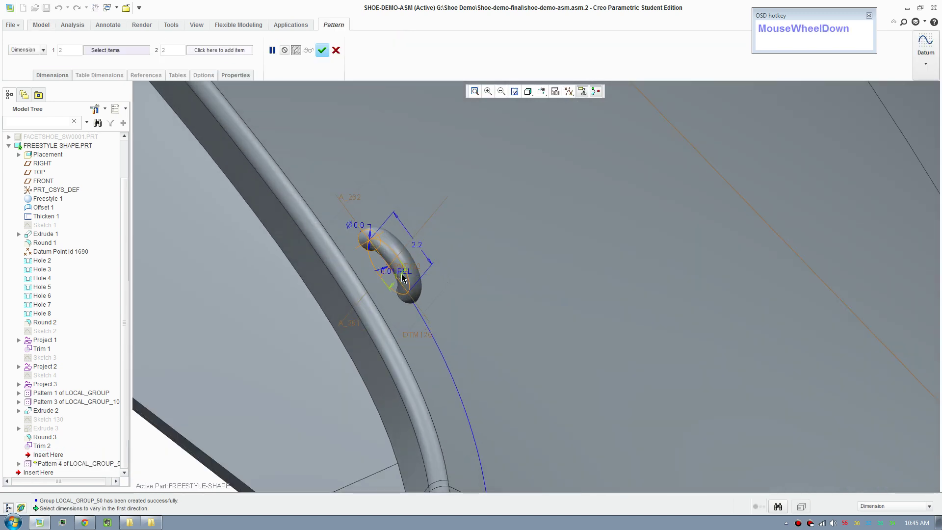
scroll(363, 276, "down", 2)
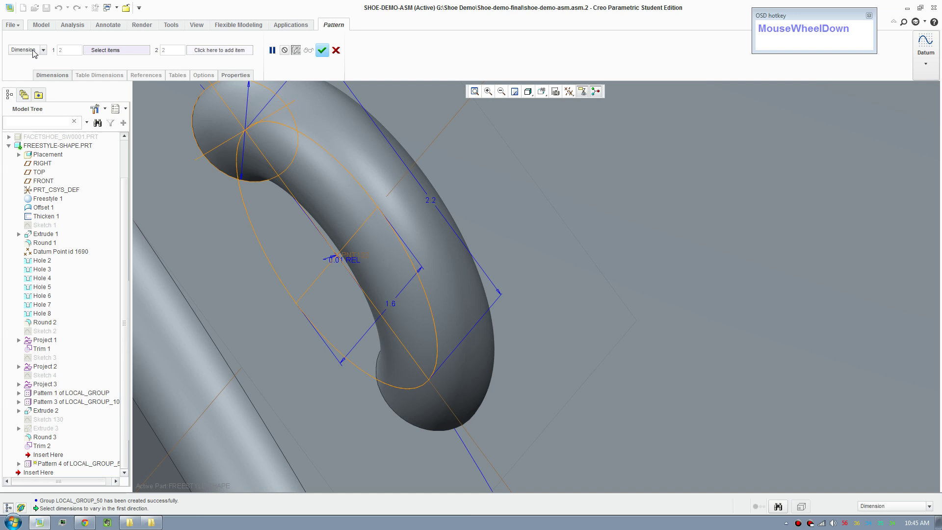
left_click(332, 259)
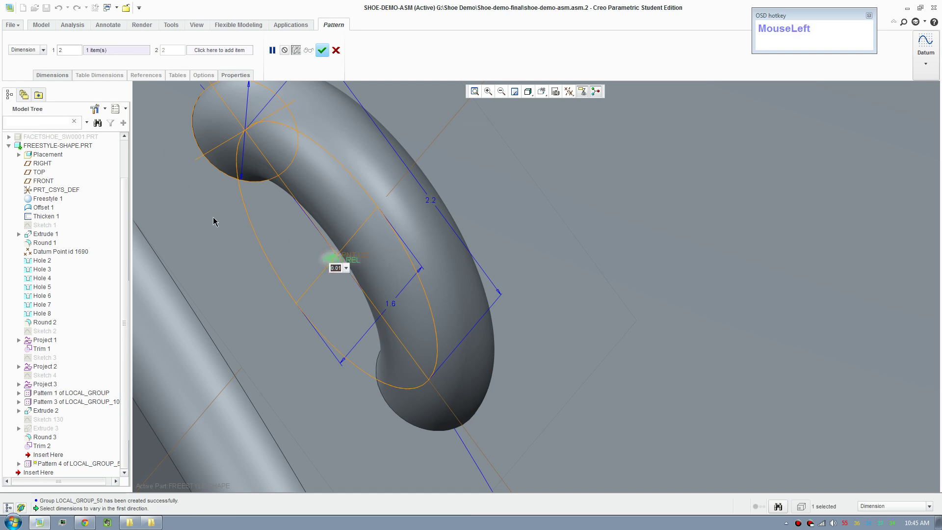
type(".02")
middle_click(216, 221)
Step: Set the pattern to 50 members and create the stitch pattern
scroll(224, 218, "up", 2)
left_click(69, 49)
type("50")
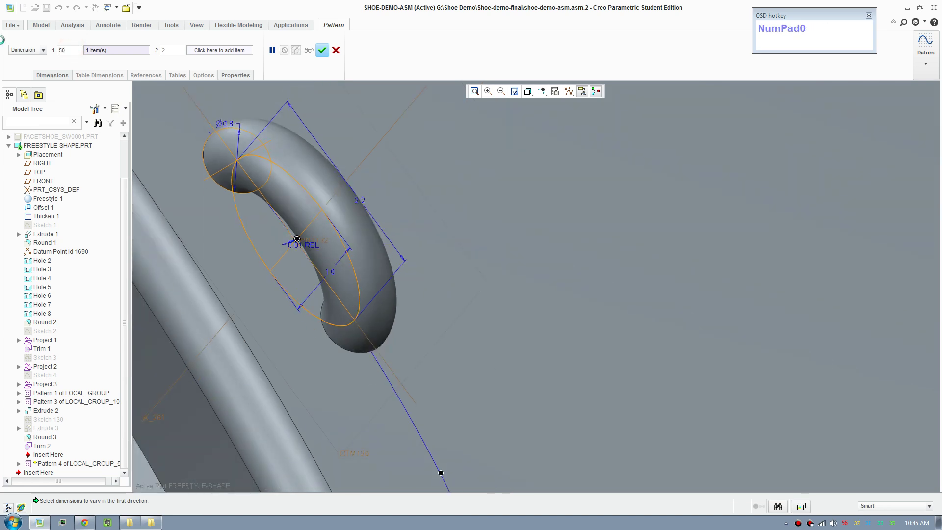
scroll(559, 290, "up", 5)
middle_click_drag(559, 292, 571, 313, "shift")
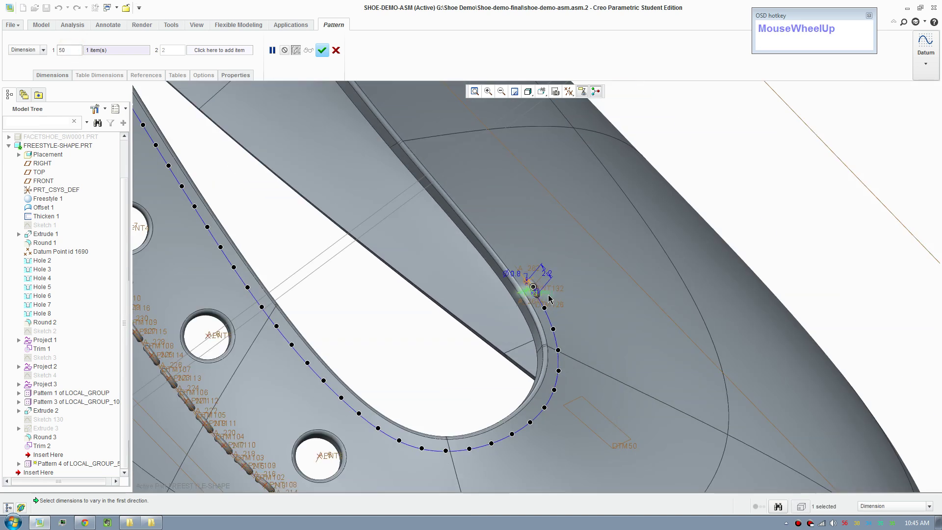
scroll(574, 349, "down", 3)
scroll(574, 349, "up", 1)
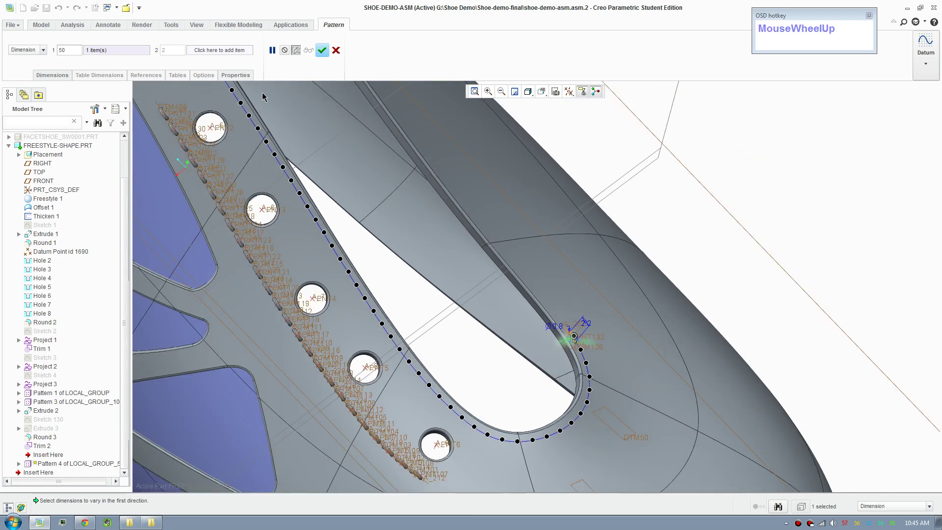
left_click(316, 52)
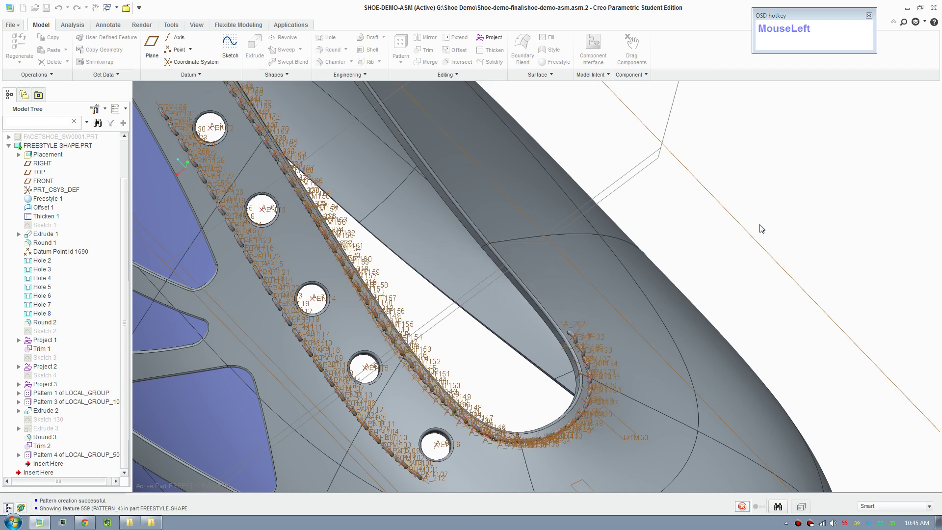
Step: Hide datum points, planes and coordinate systems
left_click(569, 91)
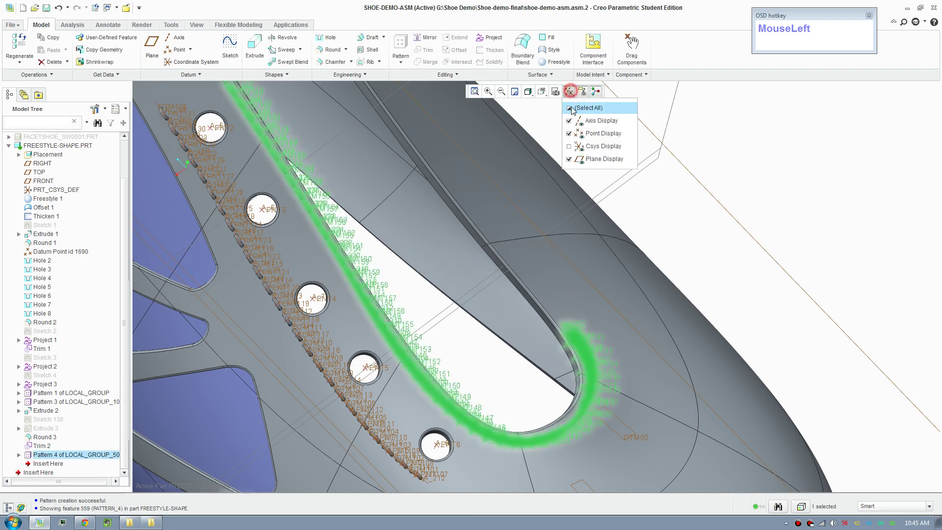
left_click(569, 108)
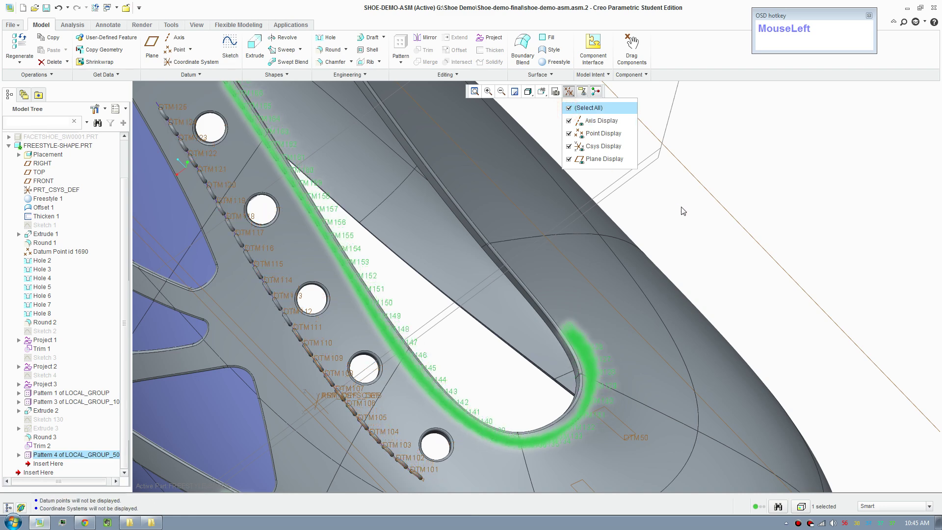
left_click_drag(684, 211, 622, 167)
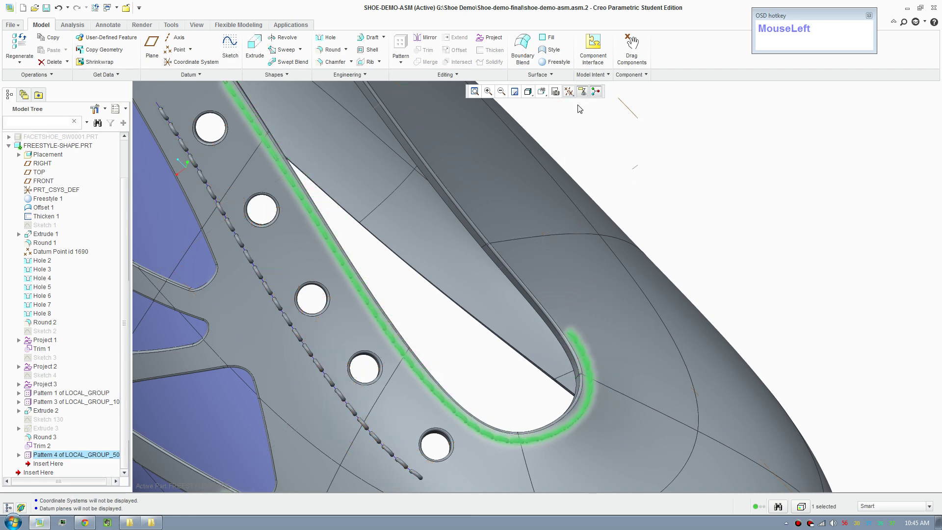
left_click(663, 170)
Step: Orbit and zoom around the shoe to inspect the 50 stitch loops
scroll(719, 255, "up", 5)
middle_click_drag(602, 361, 540, 362)
scroll(673, 340, "down", 2, "shift")
middle_click_drag(673, 340, 605, 356)
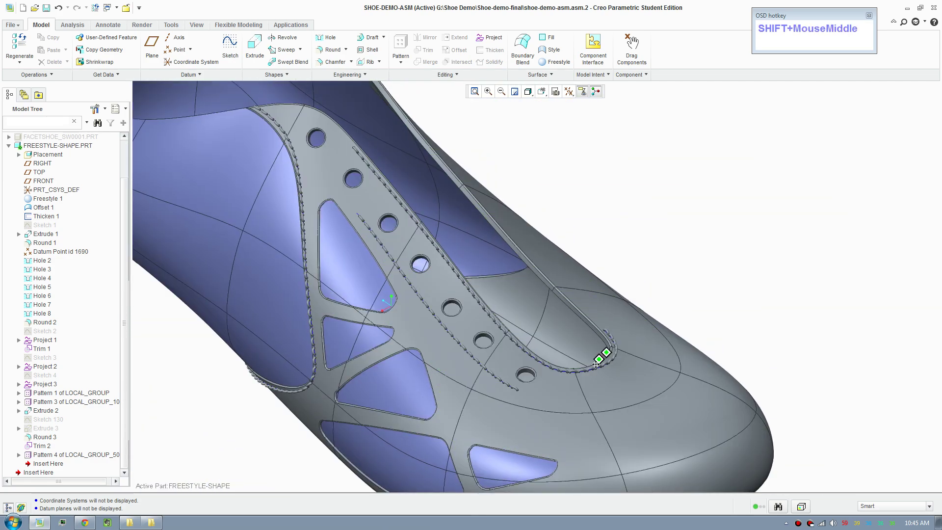
scroll(539, 355, "down", 4)
middle_click_drag(476, 354, 495, 371)
scroll(399, 309, "up", 3)
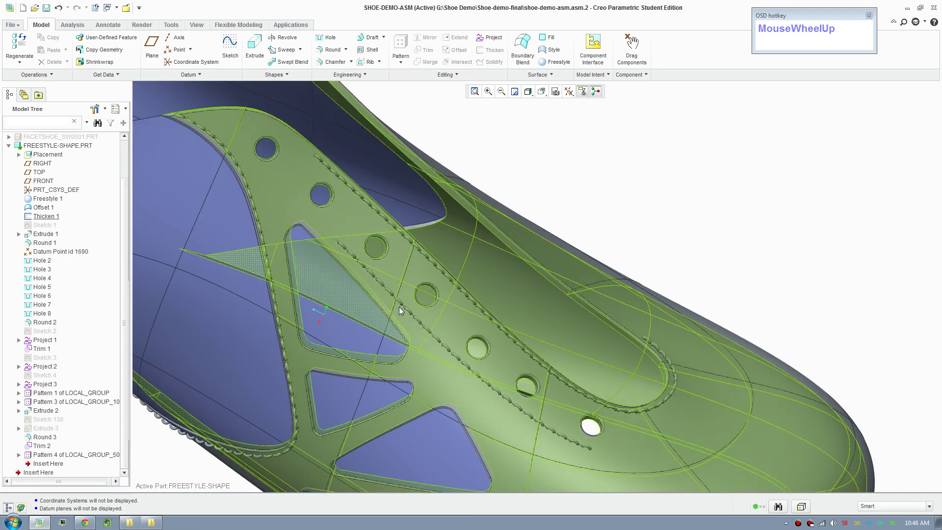
middle_click_drag(398, 309, 412, 314, "shift")
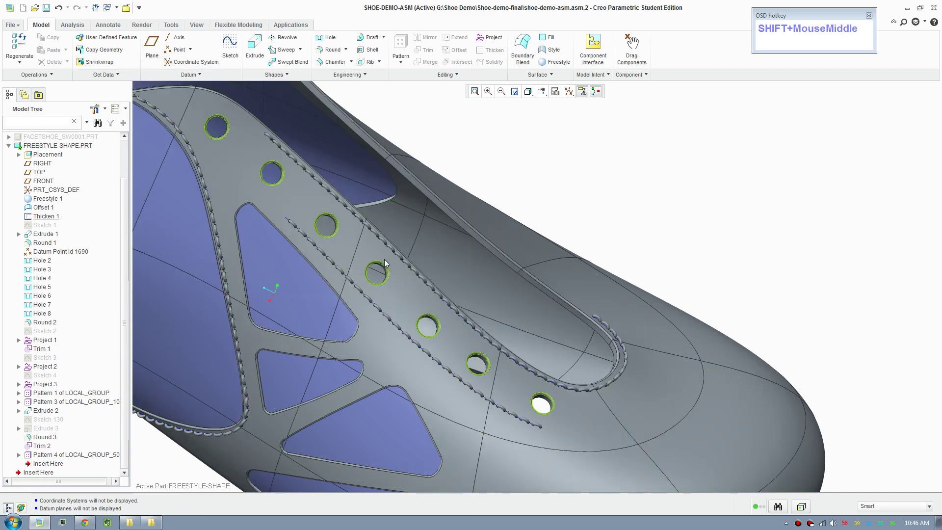
left_click(580, 193)
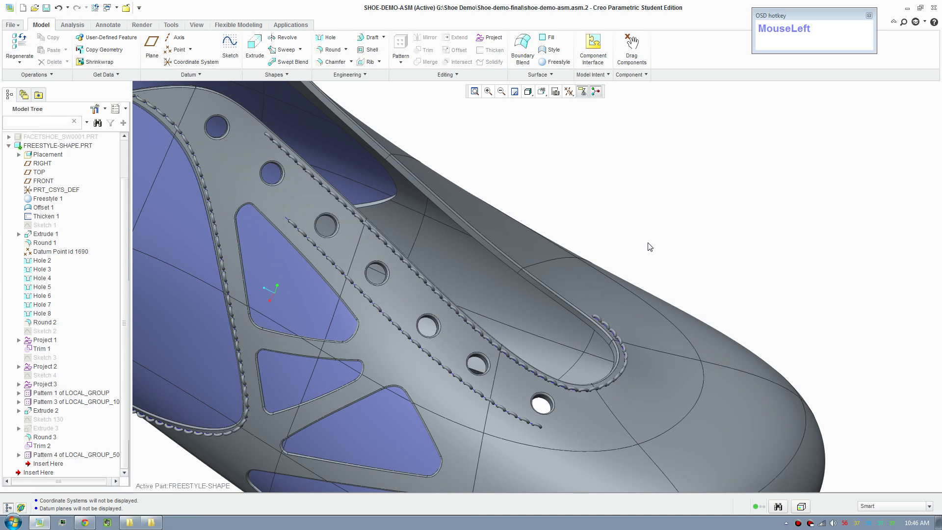
scroll(602, 319, "down", 3)
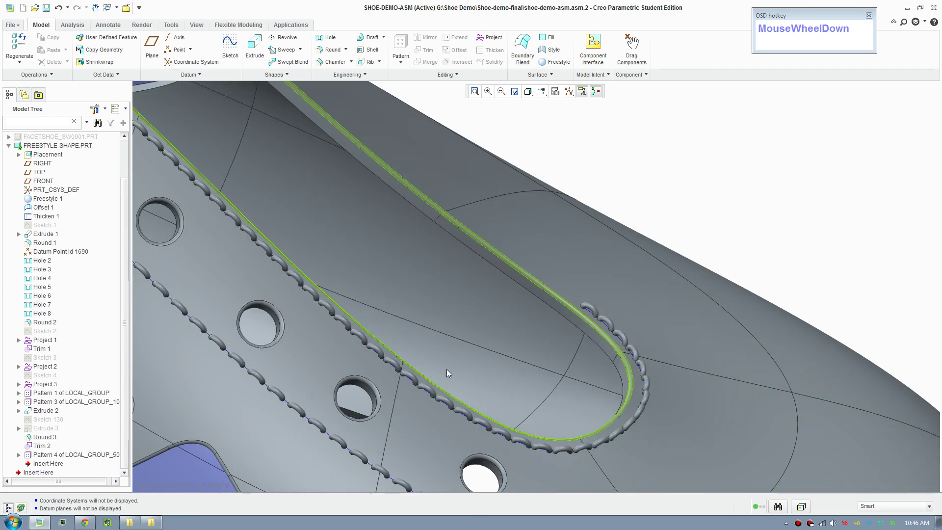
scroll(424, 378, "up", 3)
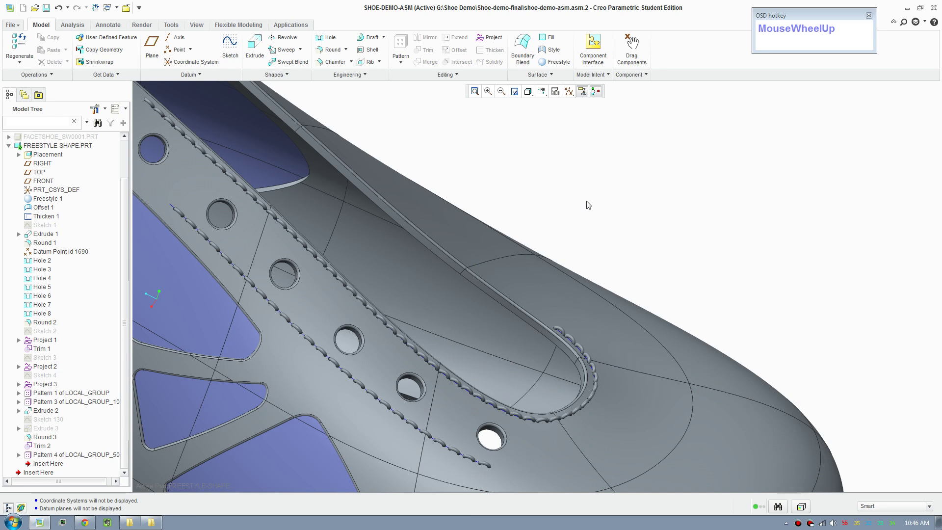